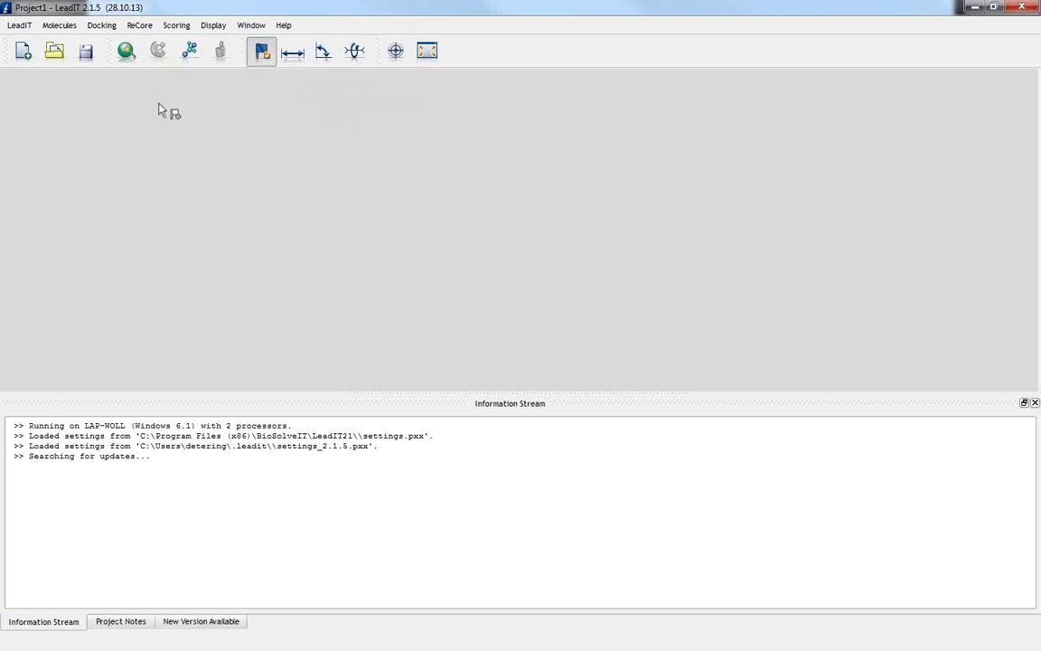
Step: Start a new receptor and load the protein with PDB code 1uho from the PDB server
left_click(128, 52)
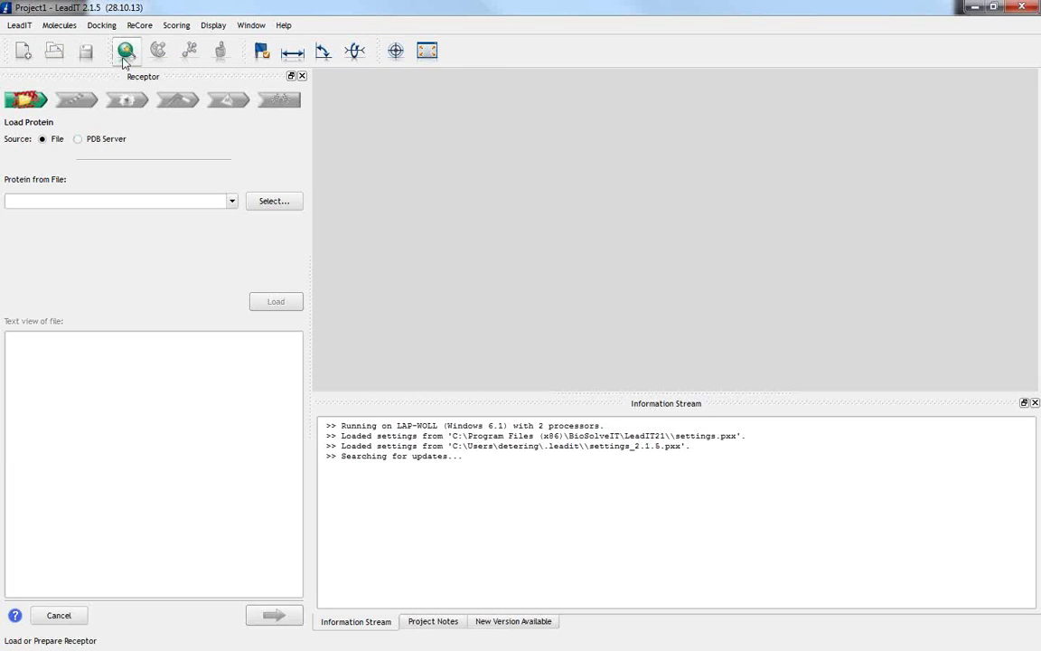
left_click(78, 140)
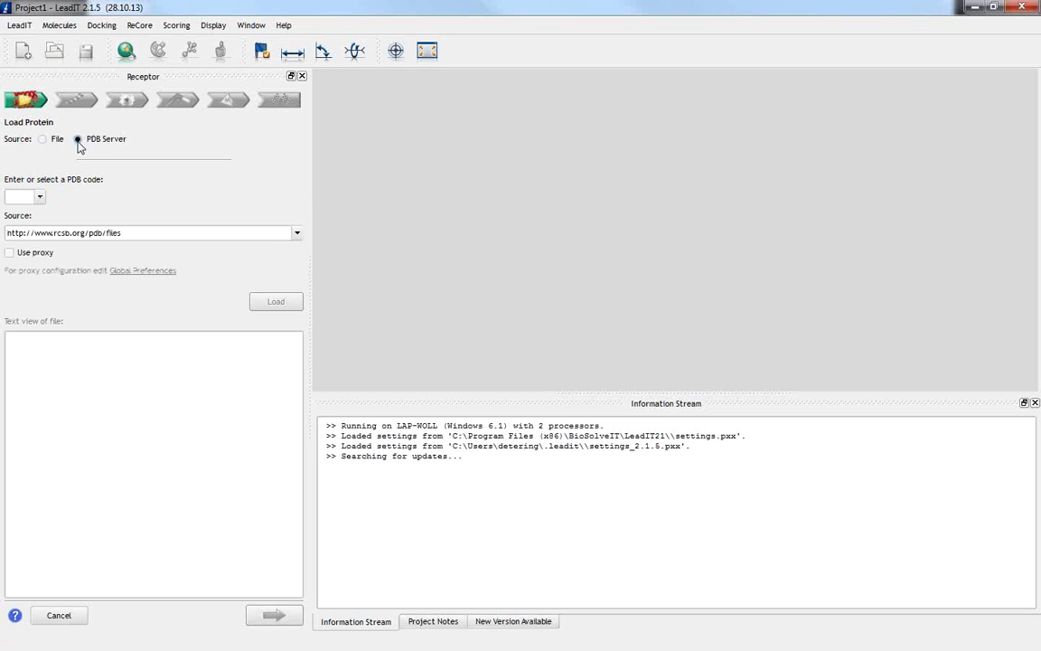
left_click(32, 197)
type("1uho")
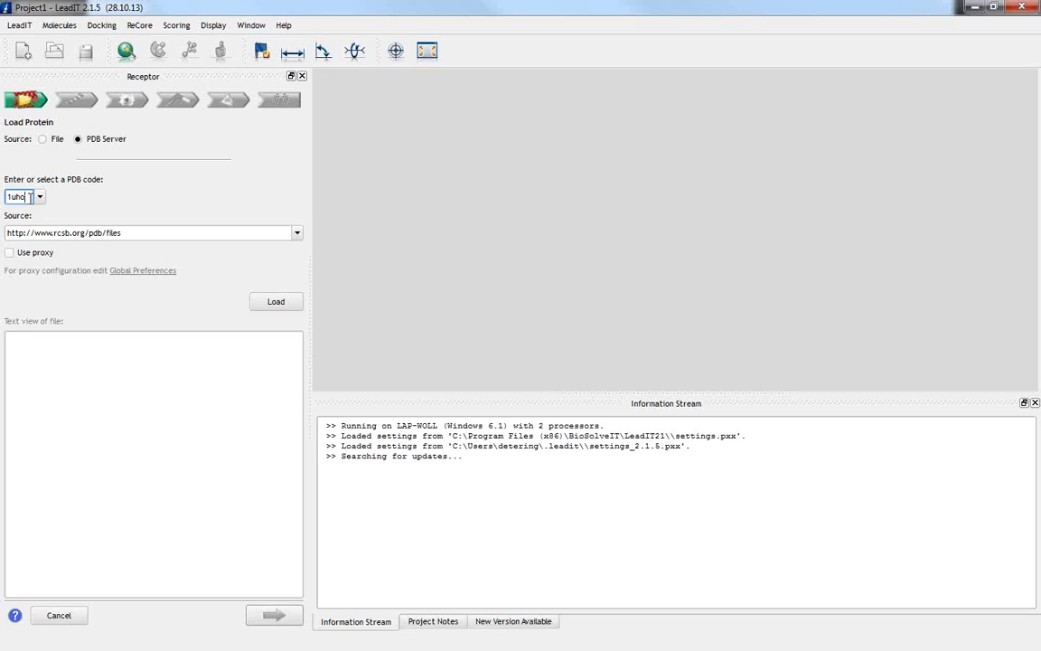
key("Return")
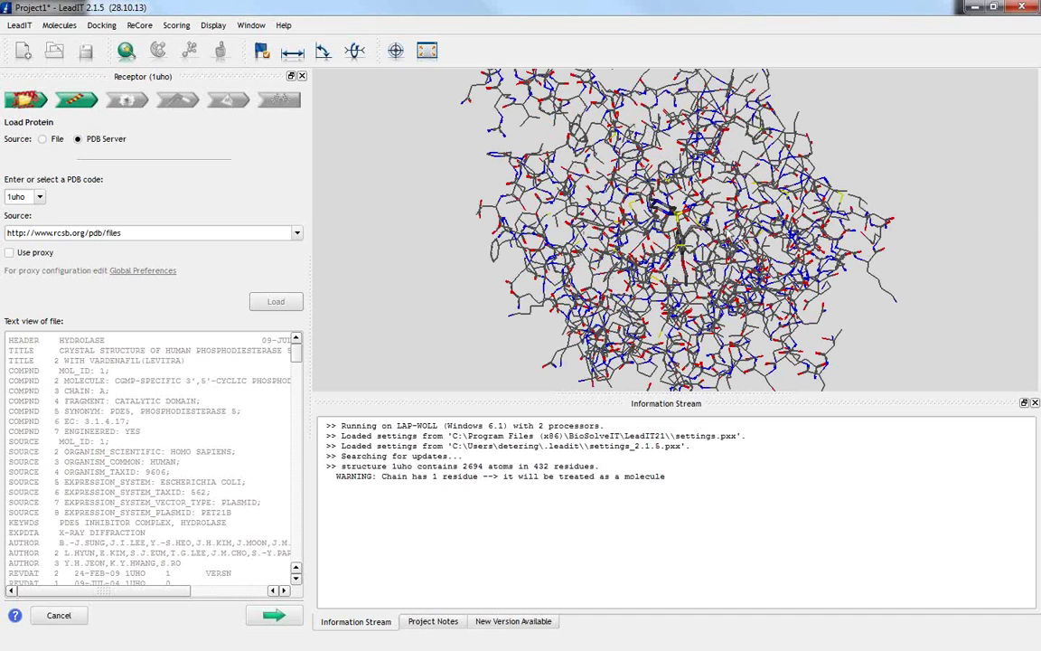
Step: Accept chain A as the only receptor component, leaving out the co-factor and single atoms, and proceed to the binding site definition
scroll(673, 230, "up", 2)
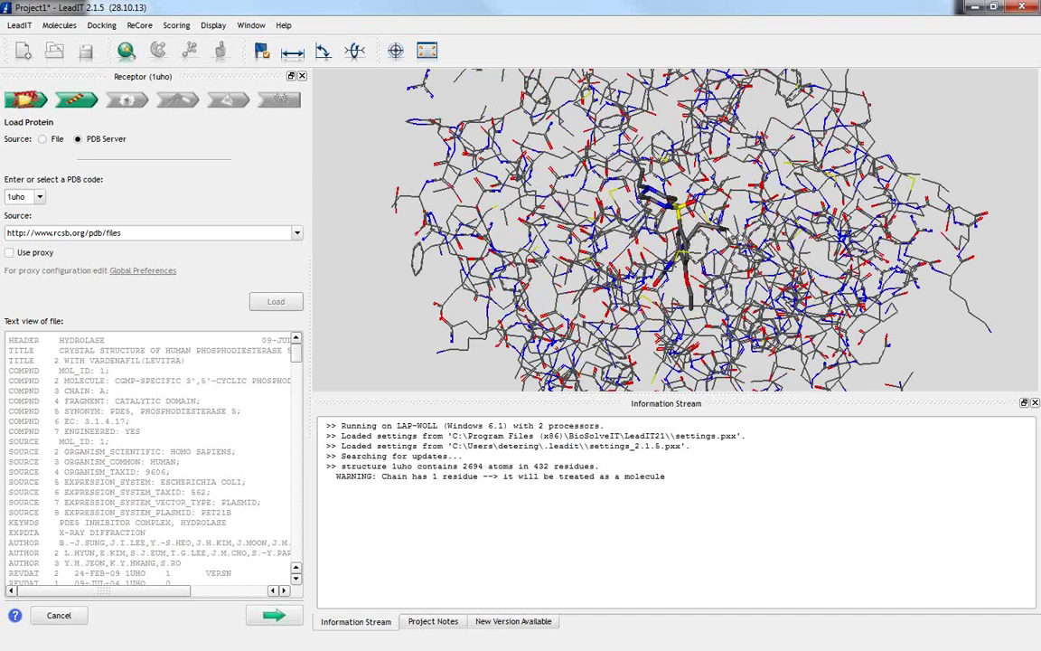
scroll(734, 250, "up", 2)
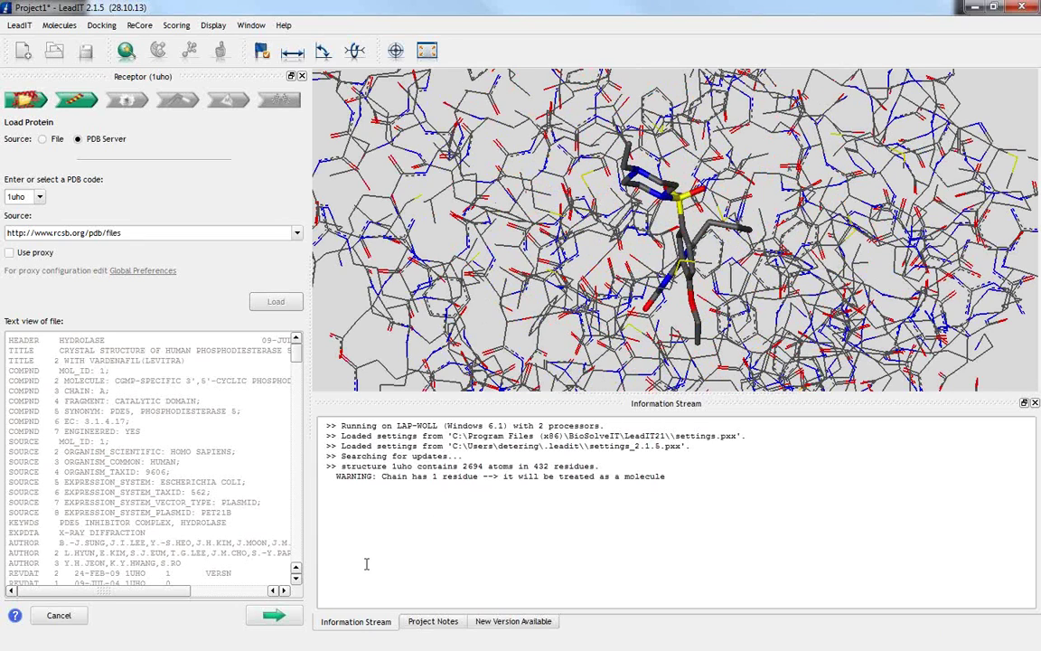
left_click(274, 616)
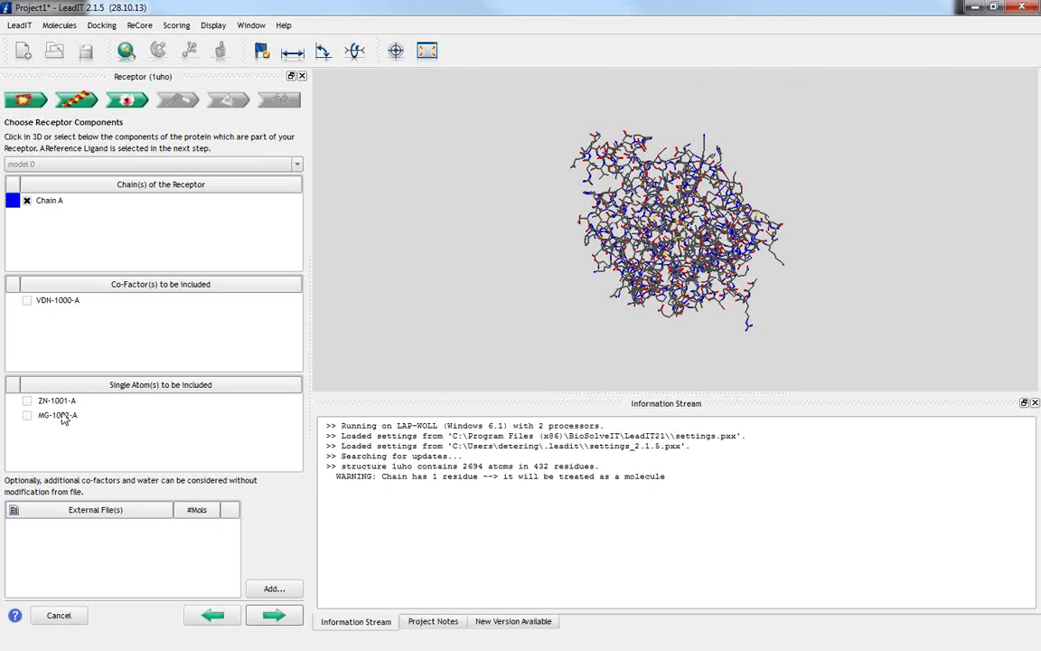
left_click(276, 618)
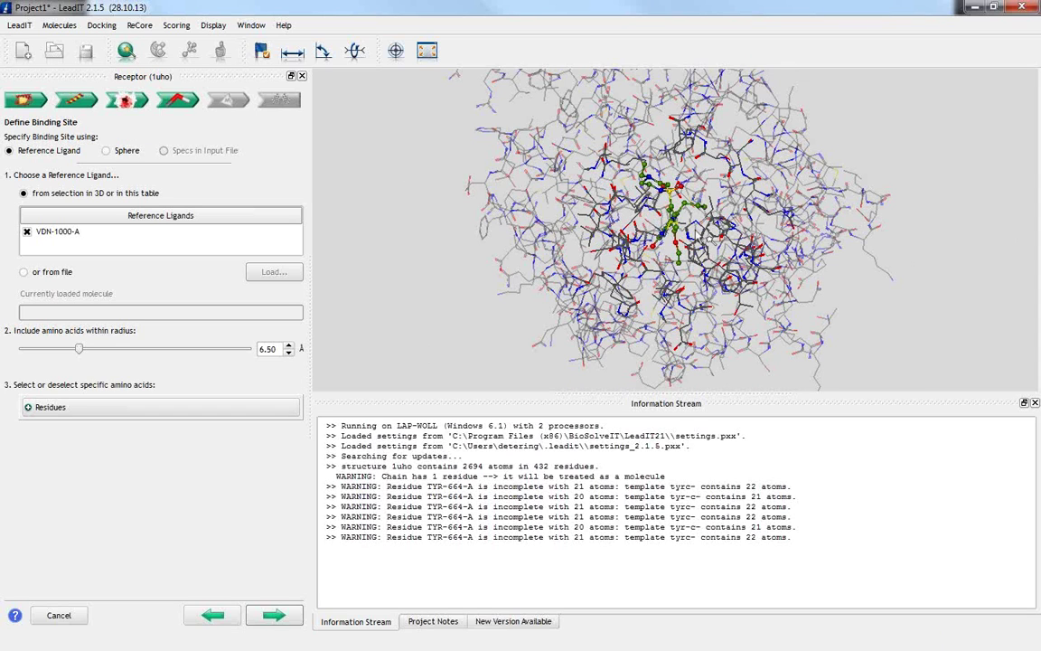
Step: Define the binding site by reference ligand VDN-1000-A, including amino acids within a 6.50 Å radius
scroll(675, 230, "up", 2)
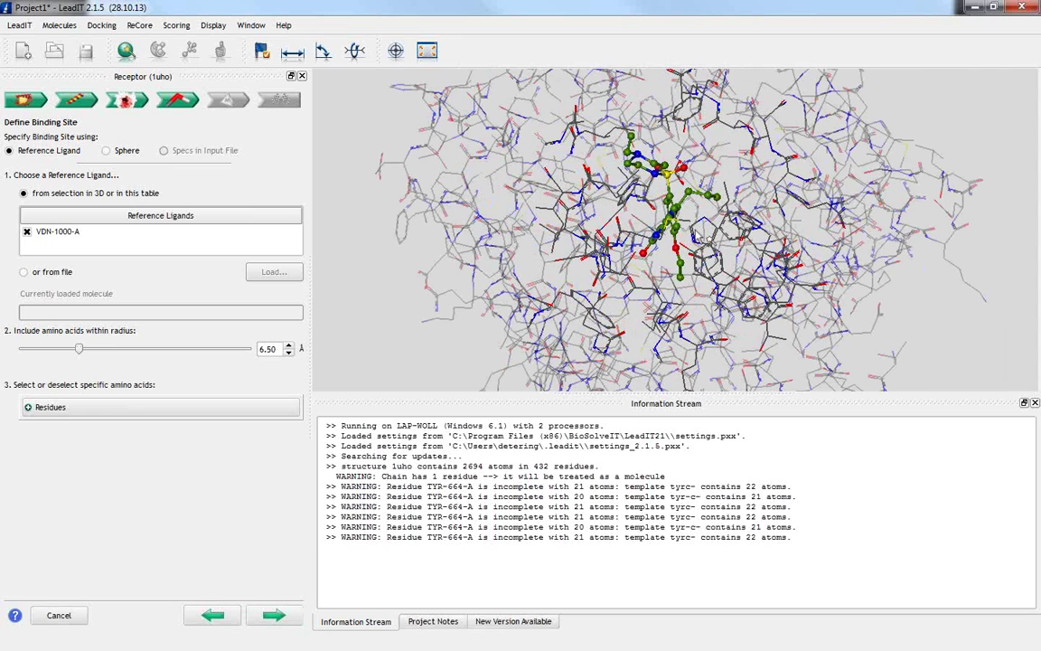
scroll(696, 236, "up", 2)
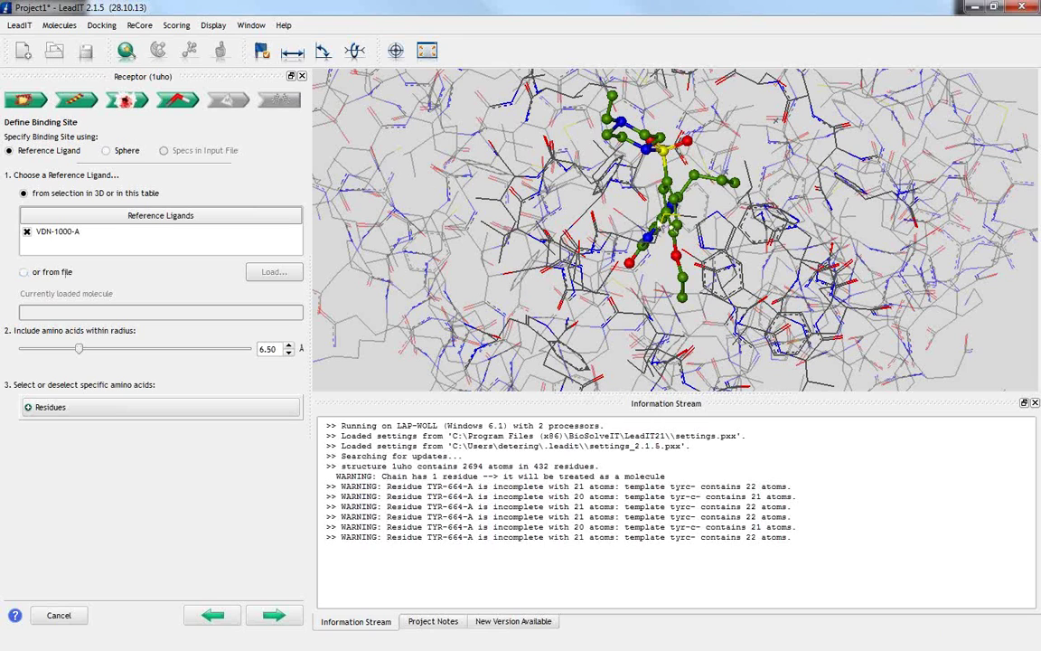
left_click(275, 618)
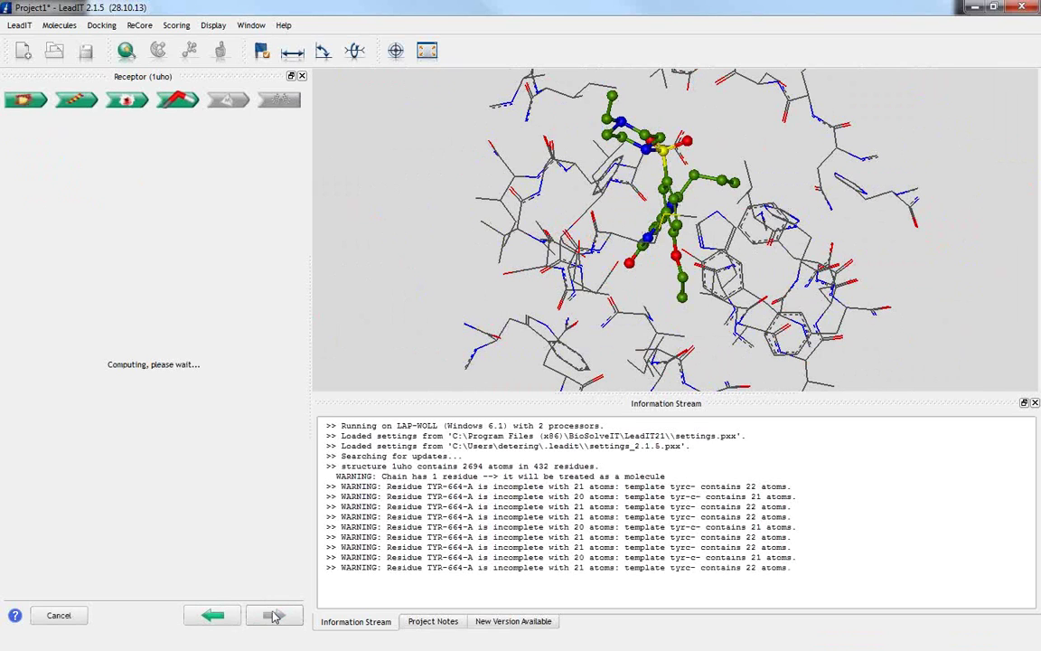
left_click(275, 616)
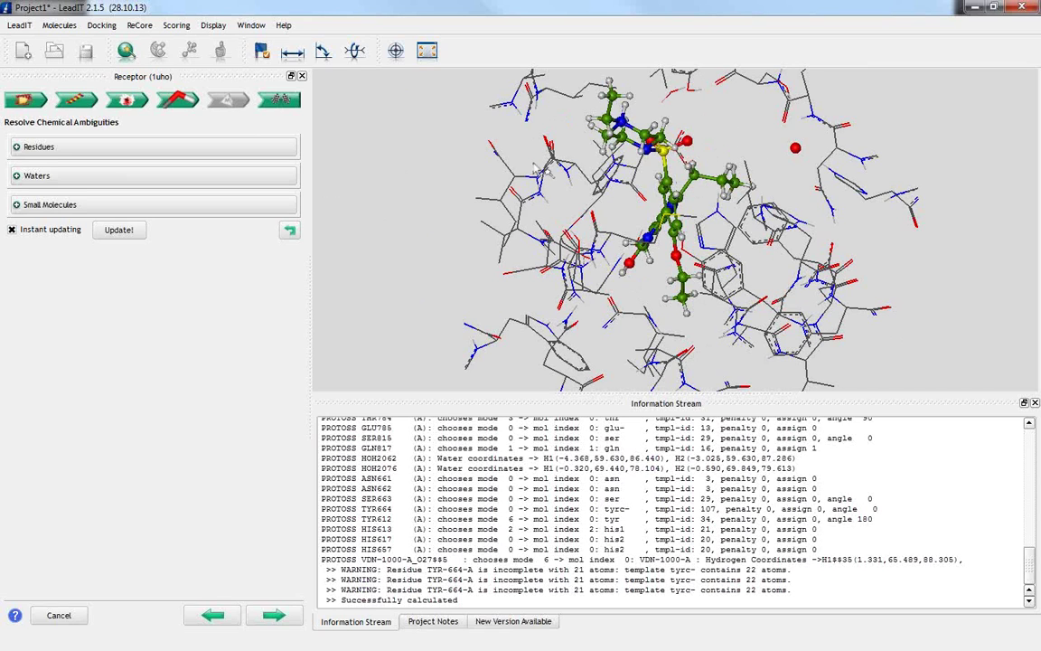
Step: Expand the residues, waters and small molecules lists to review the binding site's chemical ambiguities
left_click(16, 147)
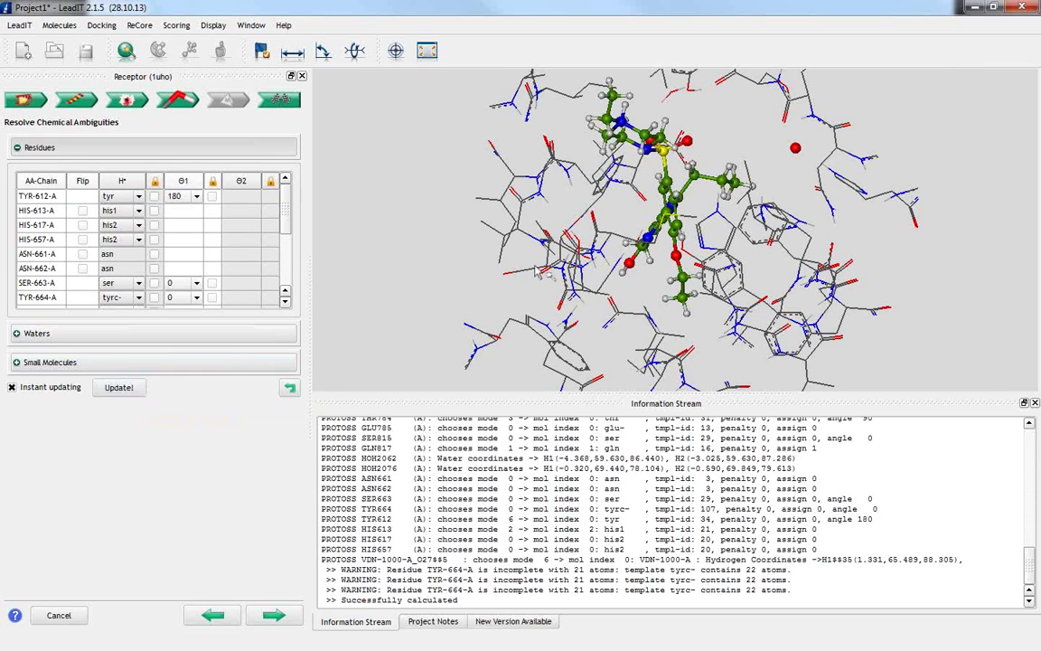
left_click(17, 335)
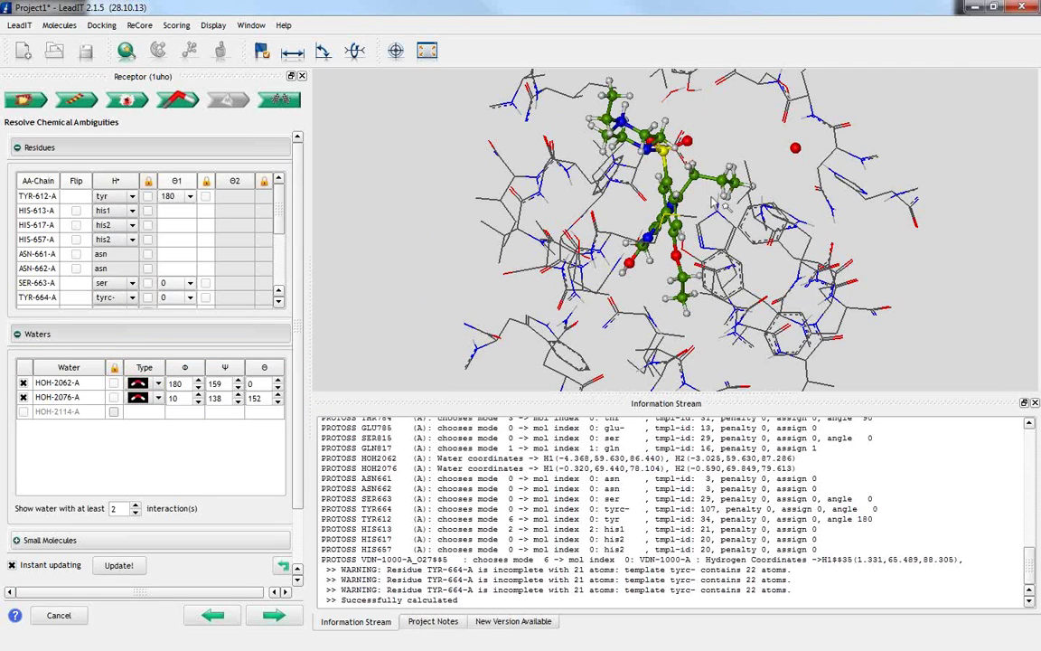
left_click_drag(719, 200, 775, 210)
left_click(18, 541)
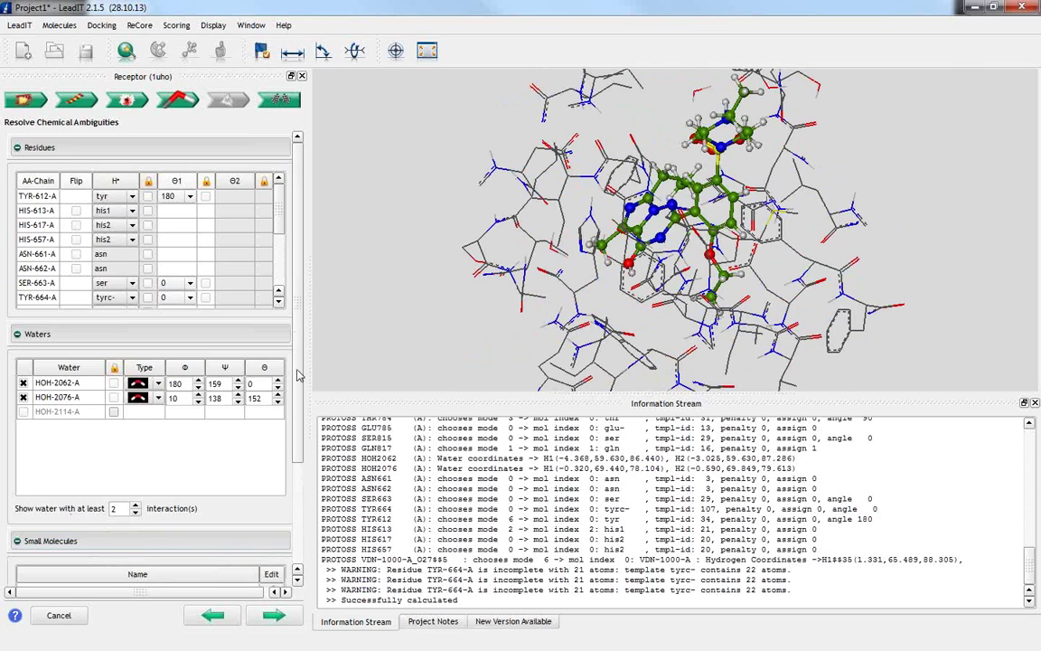
left_click_drag(299, 379, 299, 507)
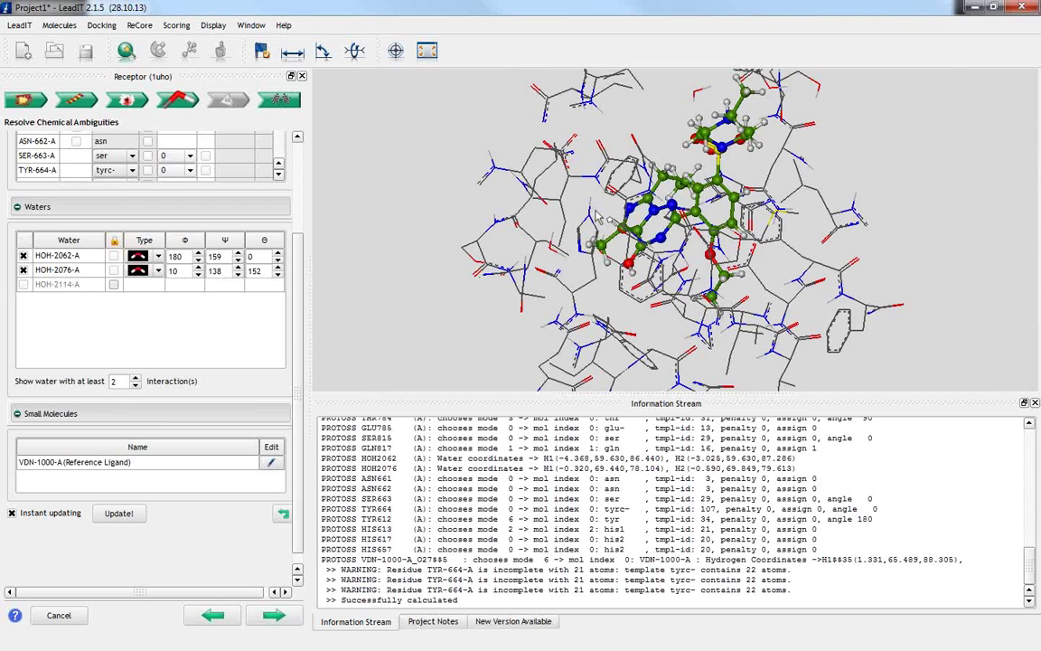
Step: Change the reference ligand's tautomer to the keto form with the hydrogen on the adjacent ring nitrogen, and save the edit
scroll(594, 215, "up", 5)
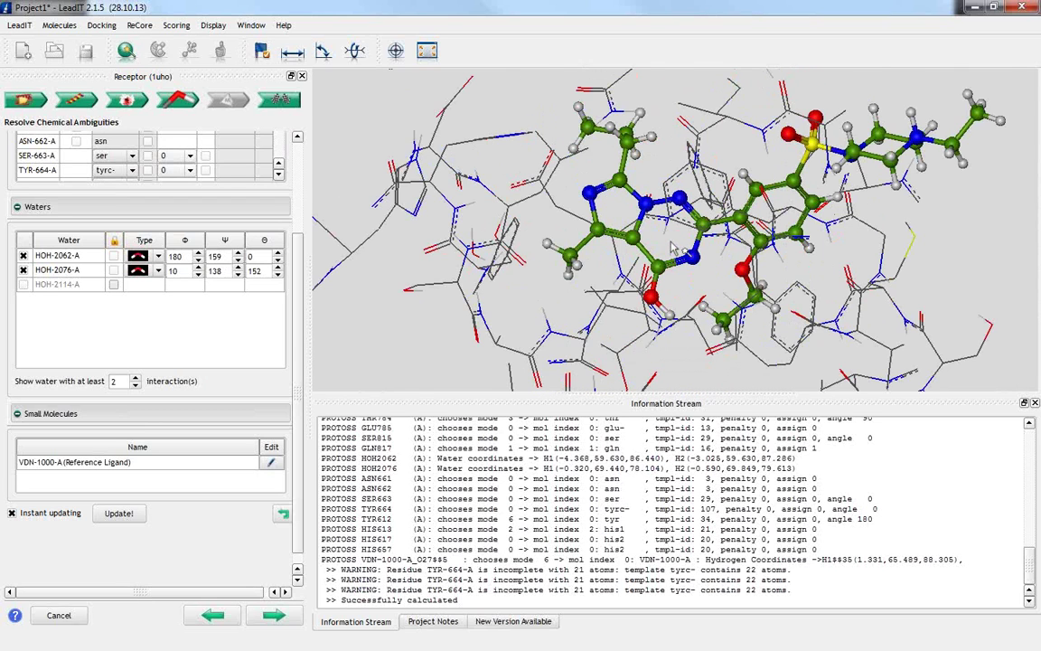
scroll(673, 249, "up", 2)
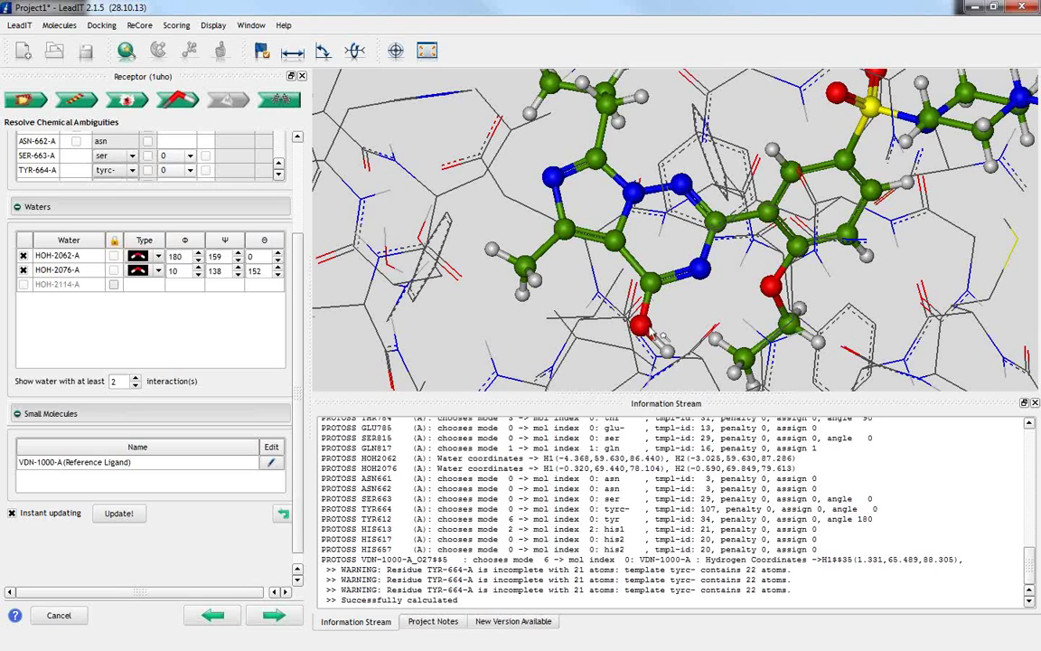
left_click(271, 462)
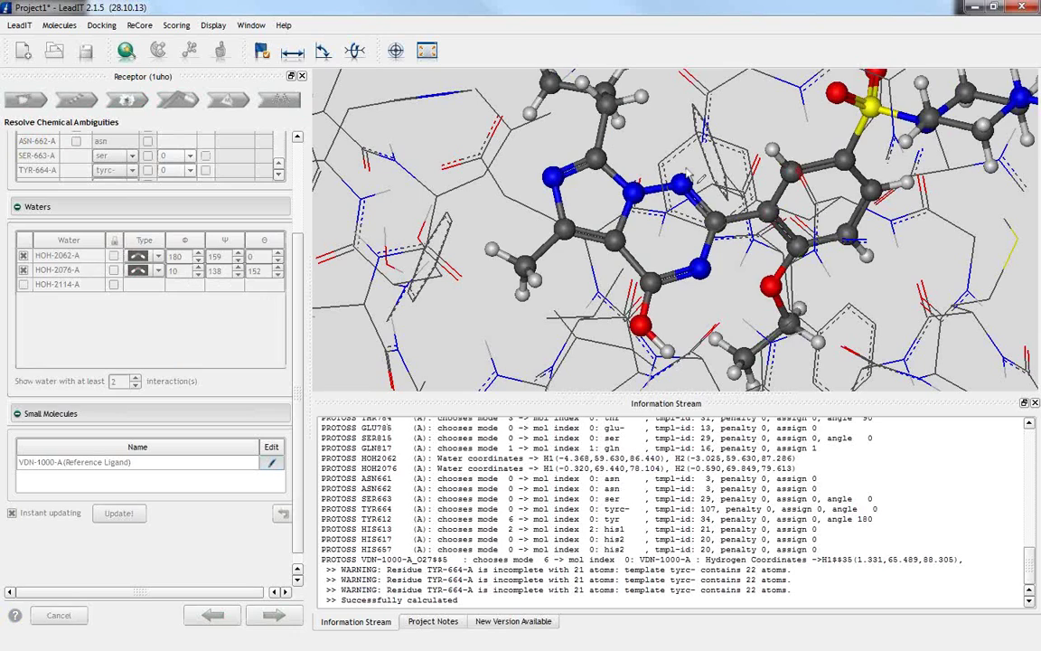
right_click(701, 271)
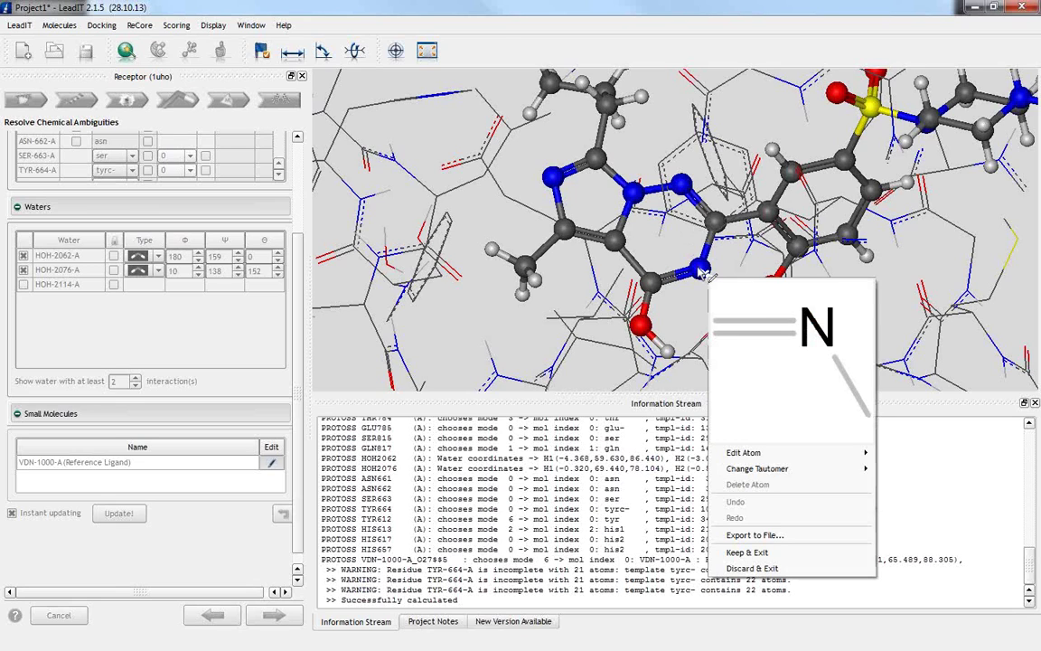
mouse_move(756, 459)
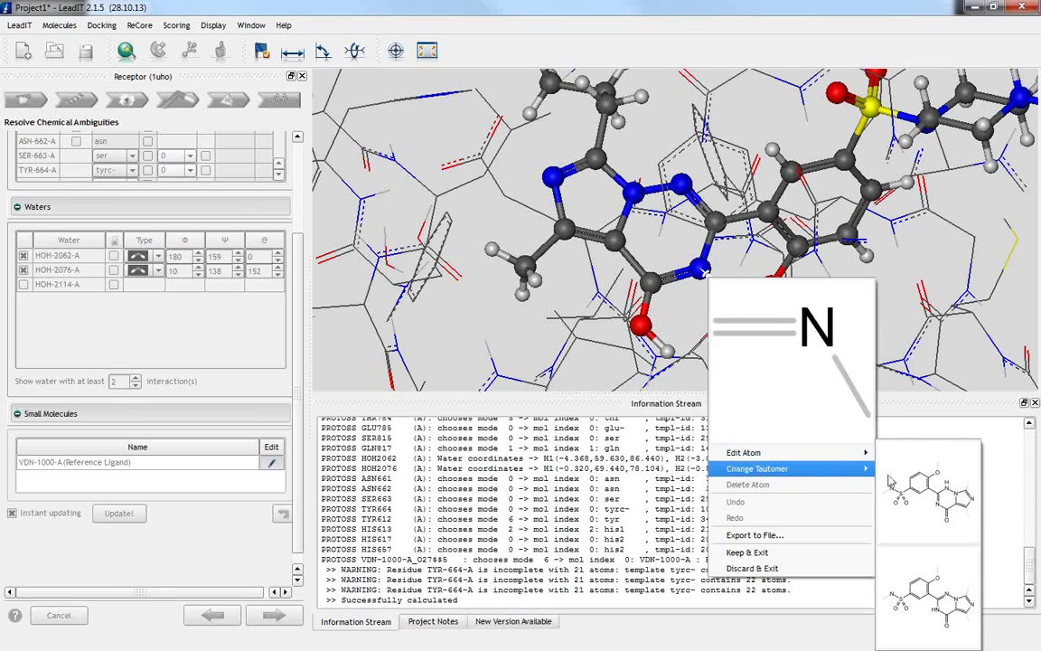
left_click(908, 605)
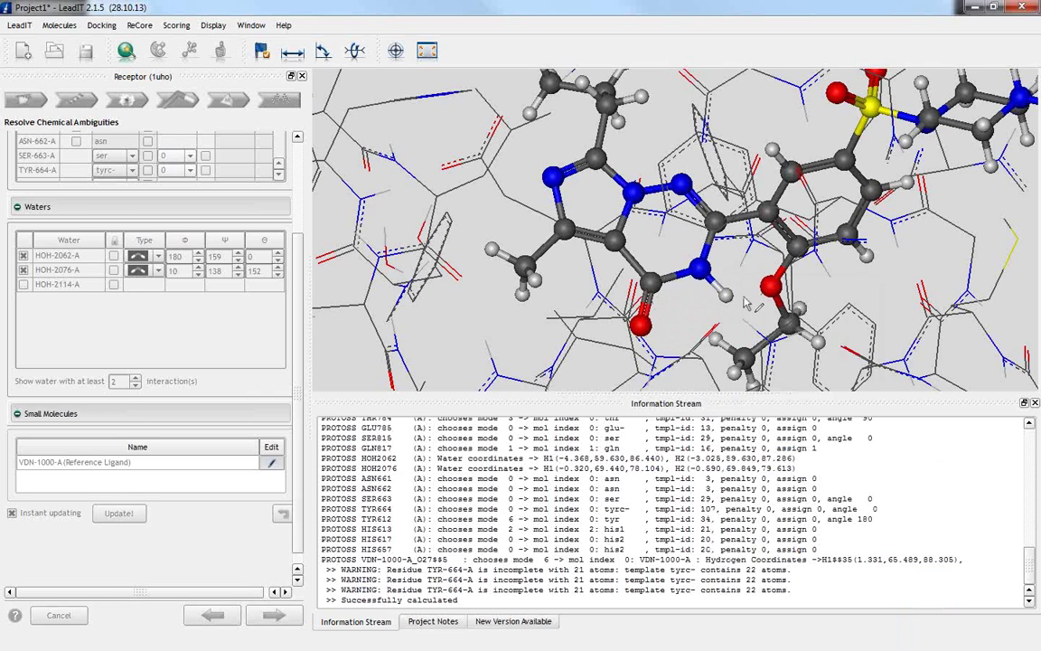
left_click_drag(746, 301, 711, 301)
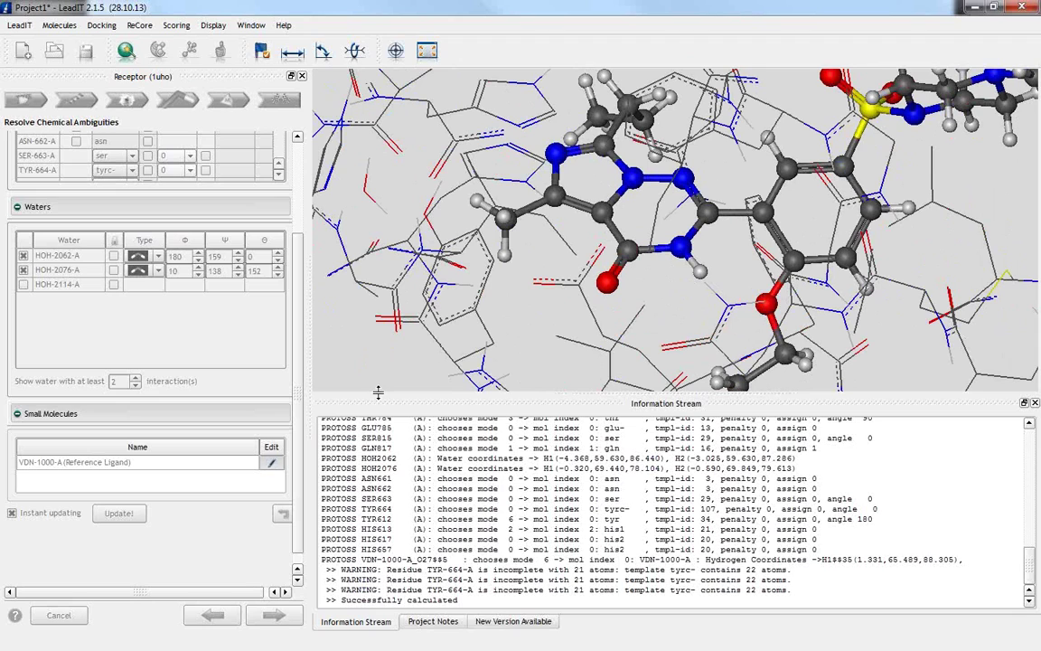
left_click(272, 466)
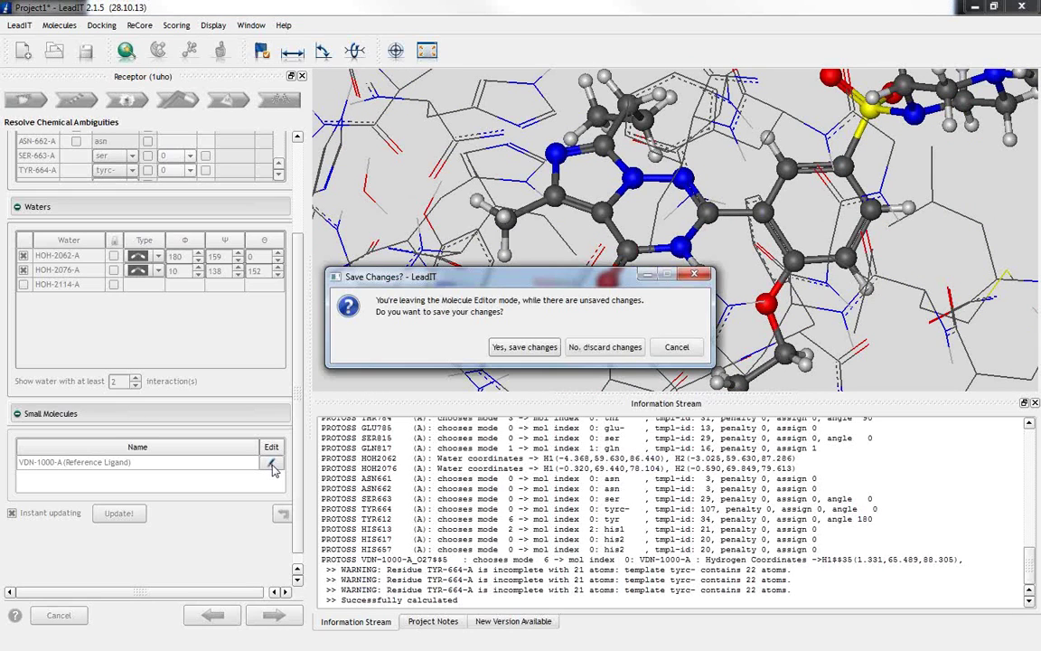
left_click(524, 348)
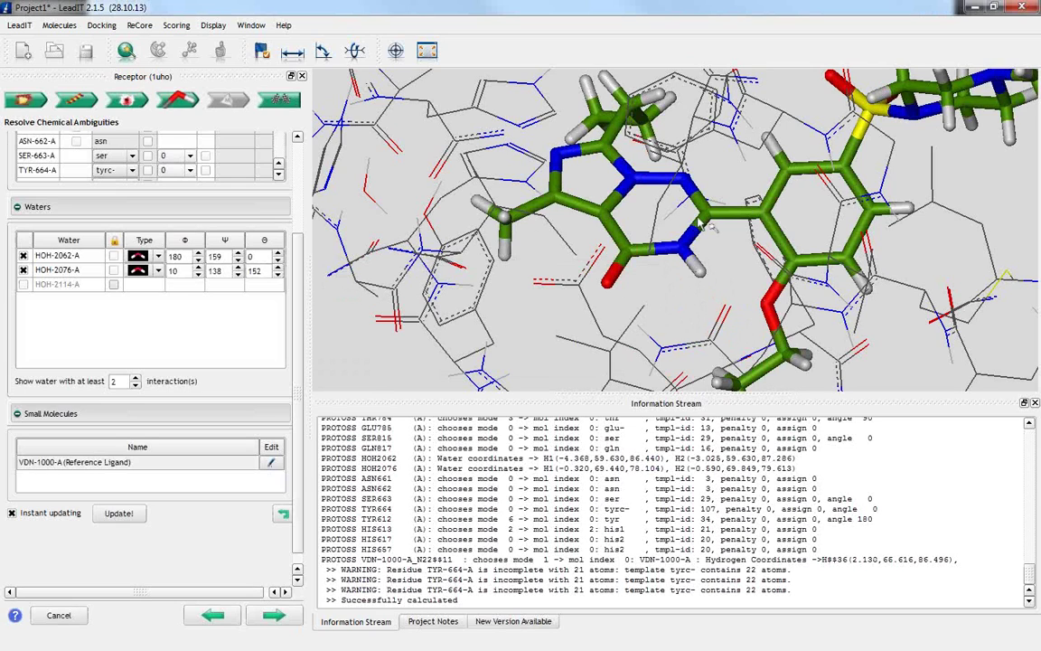
Step: Complete the receptor preparation and confirm the receptor definition under the name 1uho
left_click(276, 614)
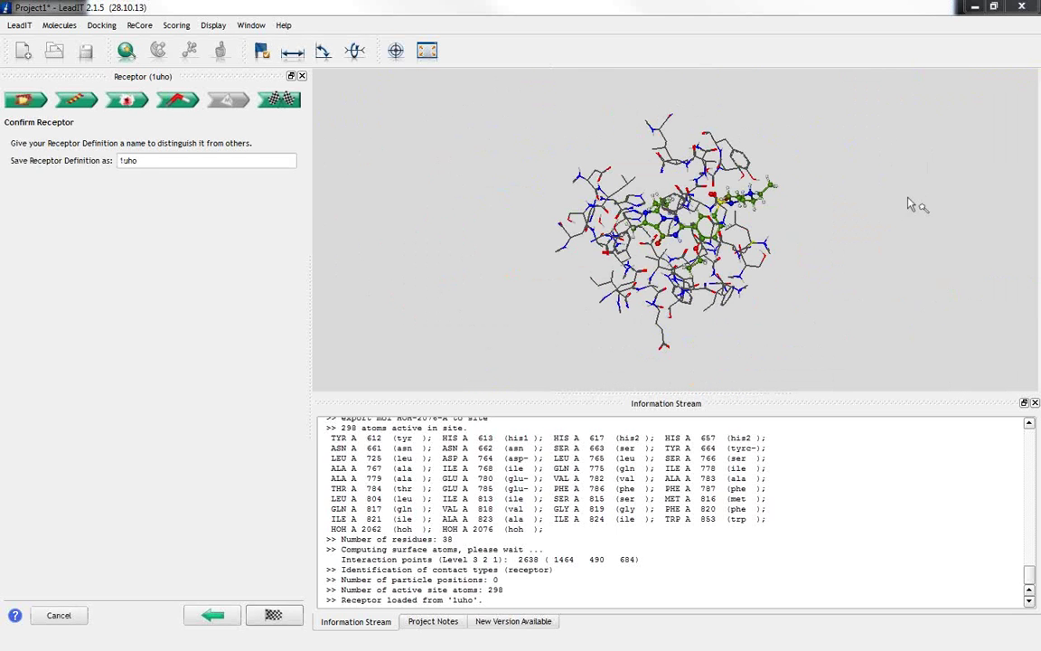
left_click(274, 615)
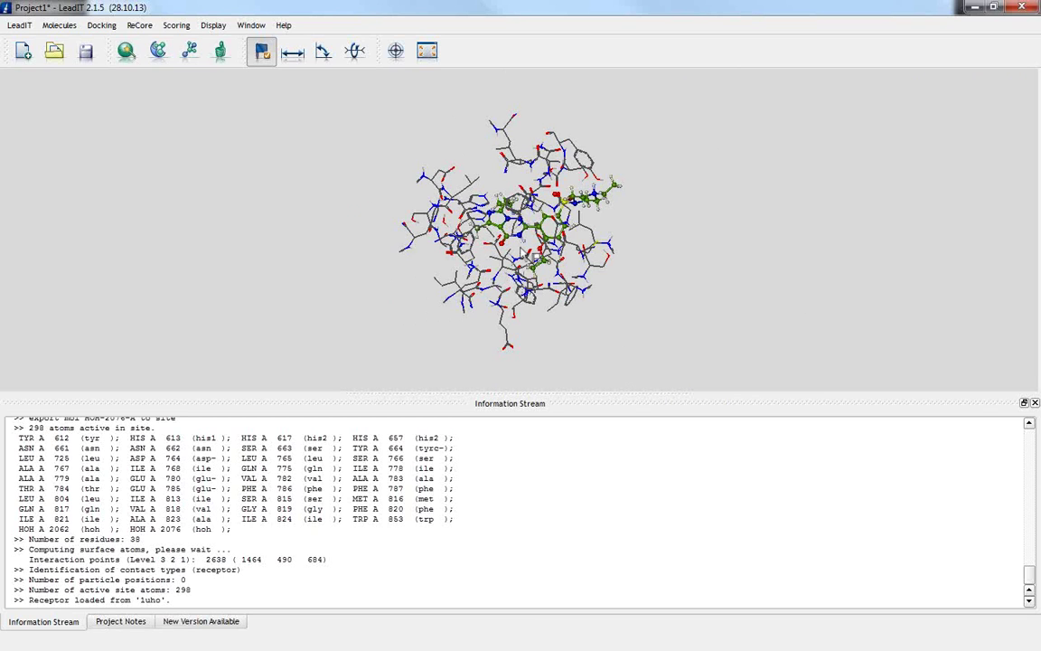
Step: Start a ReCore query definition and add the reference ligand as its query molecule
scroll(534, 258, "up", 5)
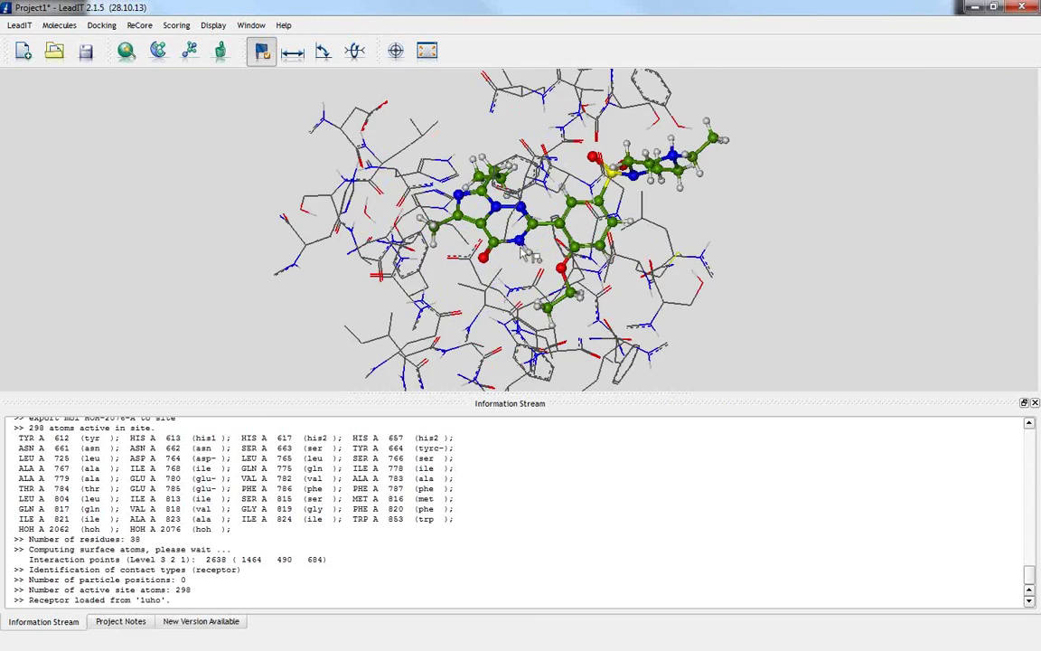
scroll(534, 258, "up", 3)
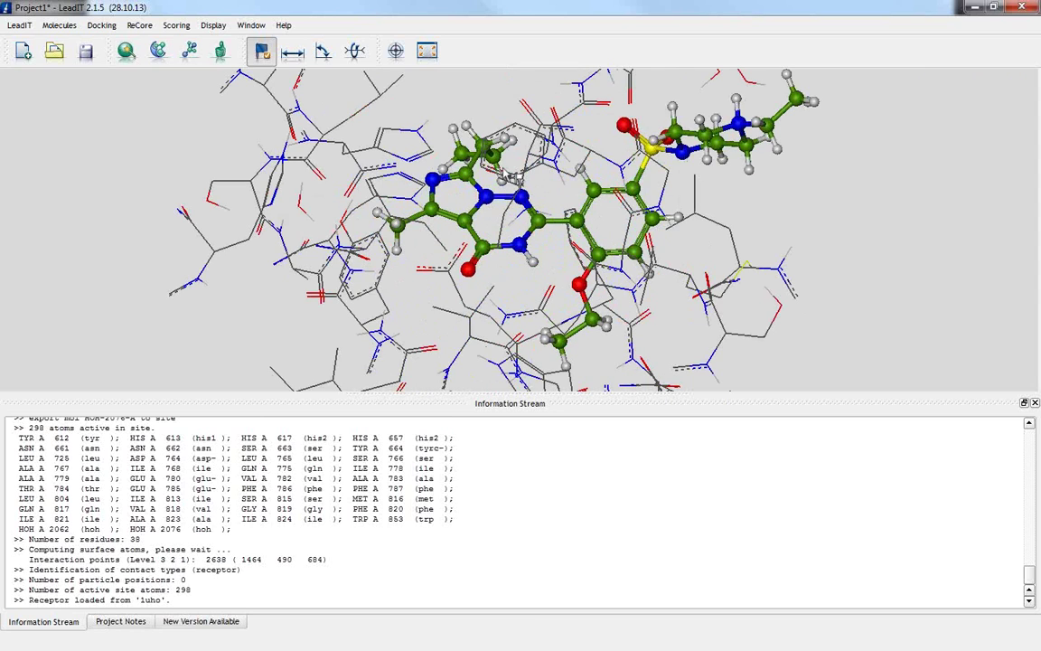
left_click(189, 52)
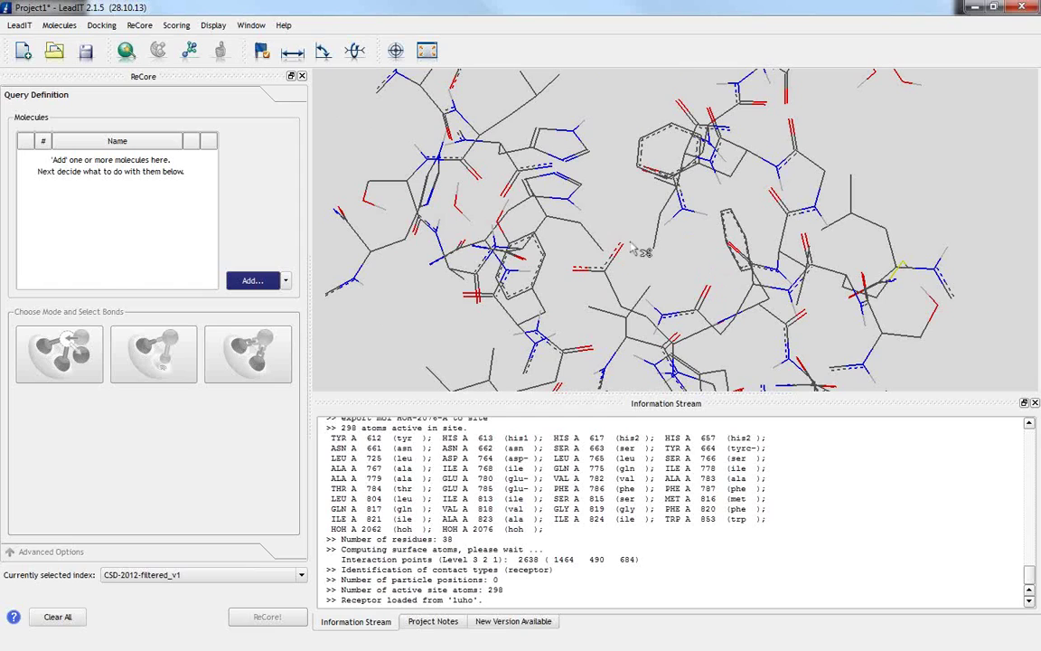
left_click(285, 282)
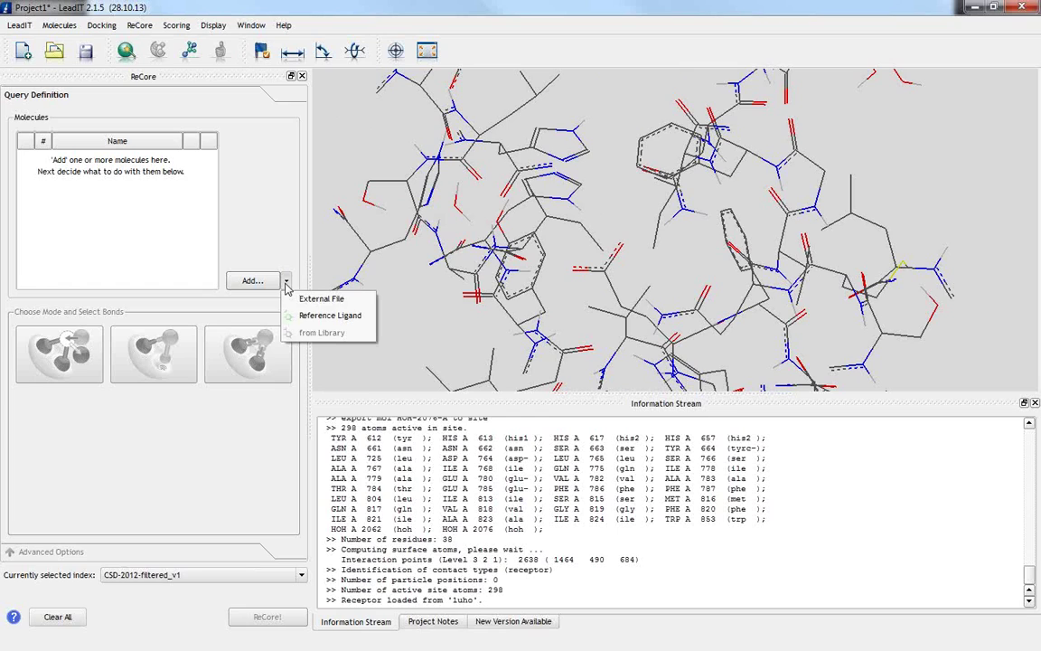
left_click(322, 316)
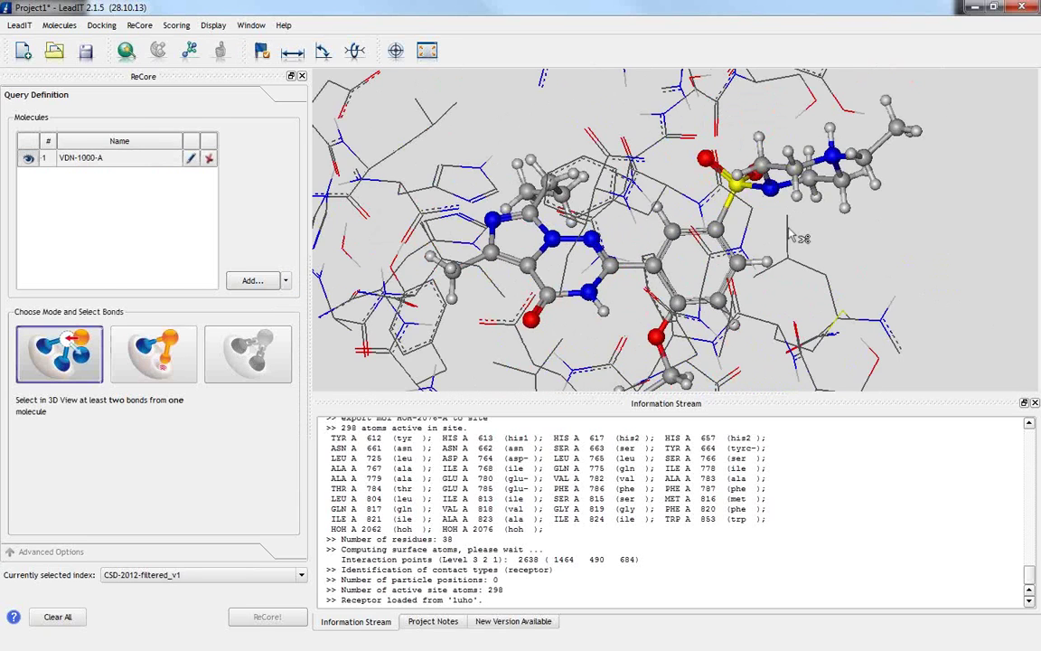
Step: Cut the ligand's bonds to the phenyl ring, methyl and propyl groups, leaving the fused bicyclic core as the part to replace
left_click_drag(569, 223, 604, 217)
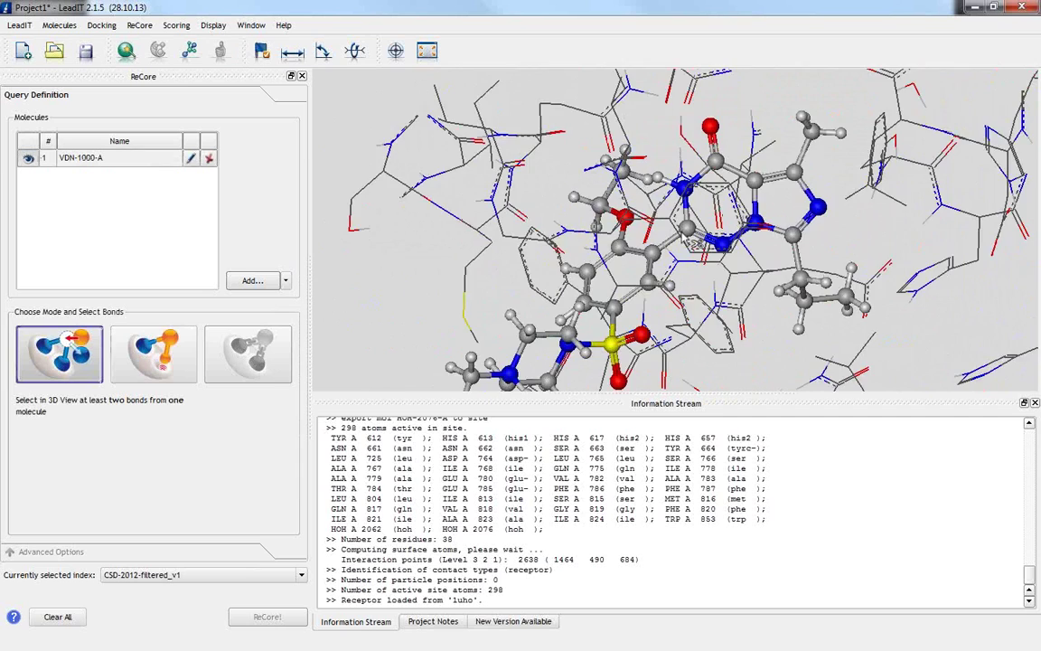
left_click_drag(757, 182, 708, 154)
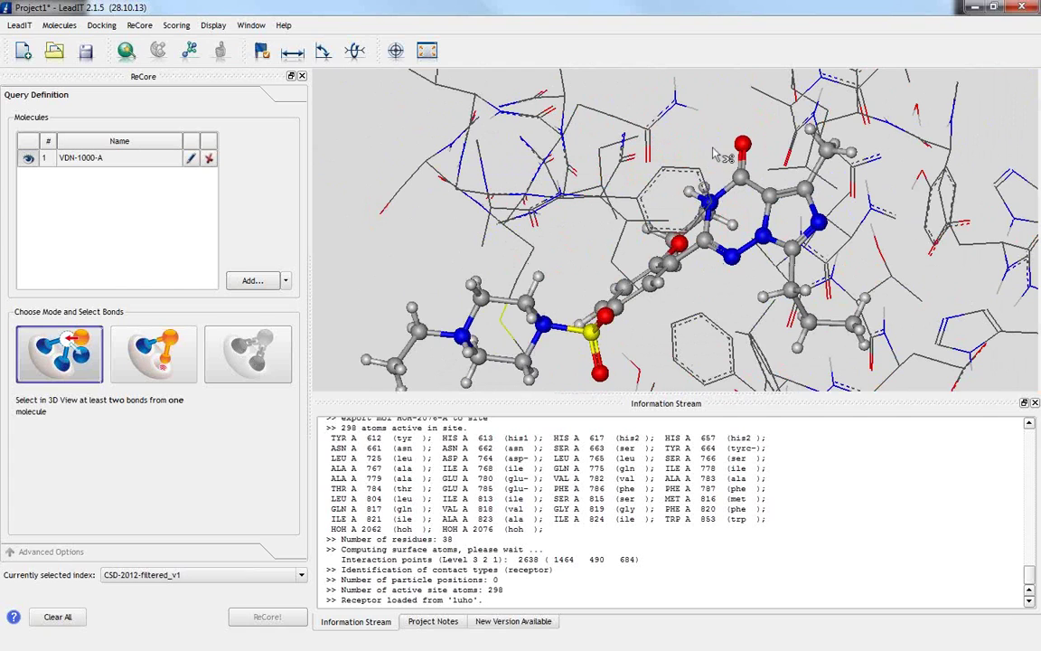
left_click_drag(712, 217, 706, 265)
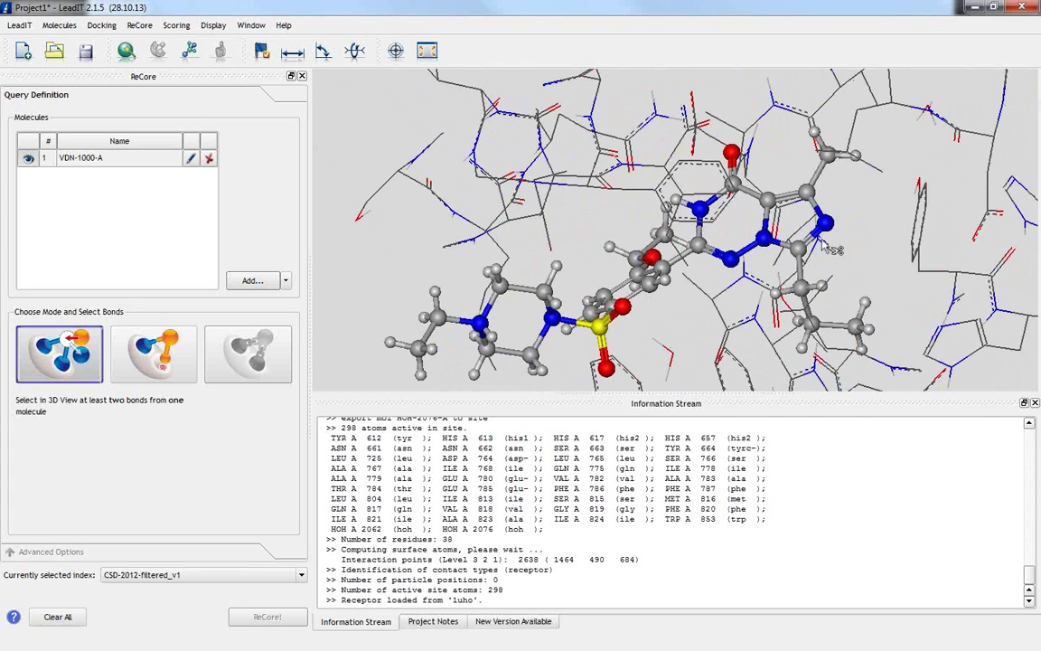
left_click_drag(696, 268, 702, 273)
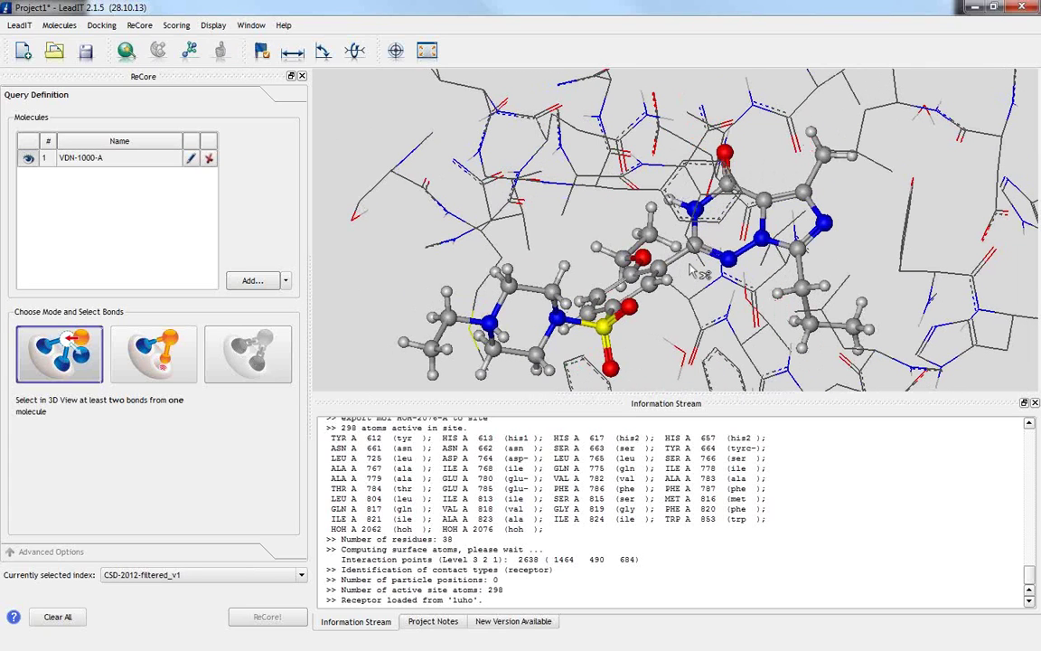
left_click(689, 267)
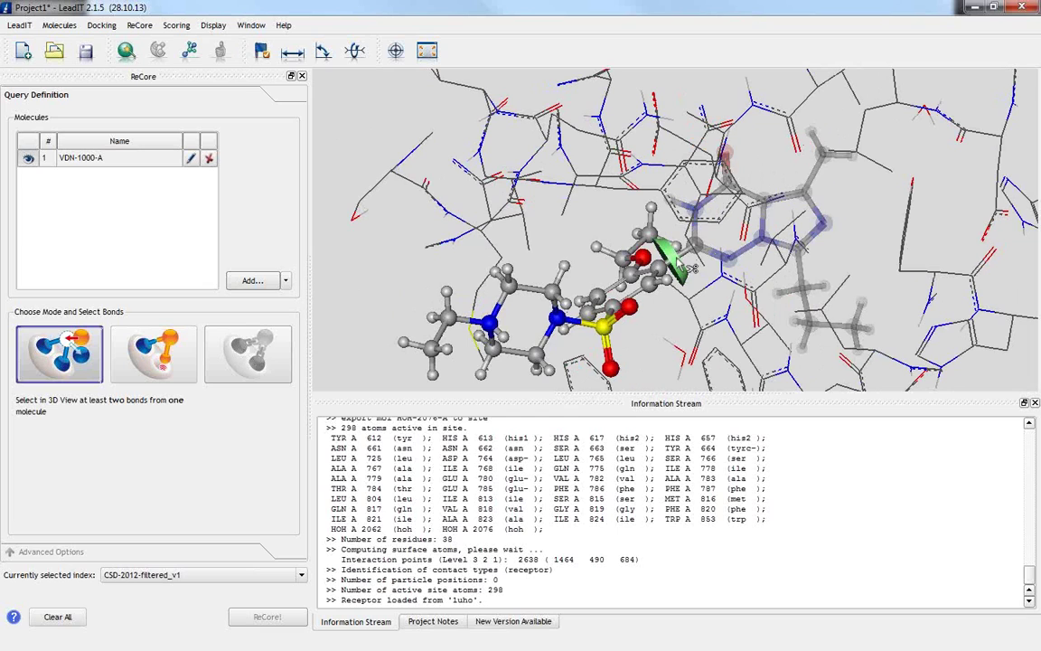
left_click(689, 267)
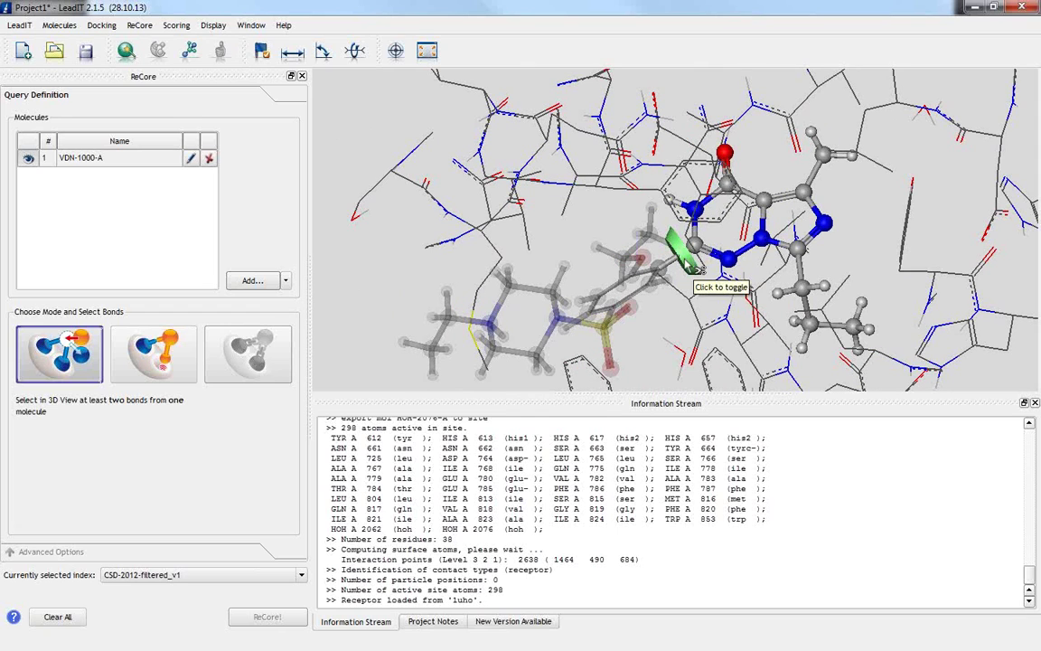
left_click(821, 182)
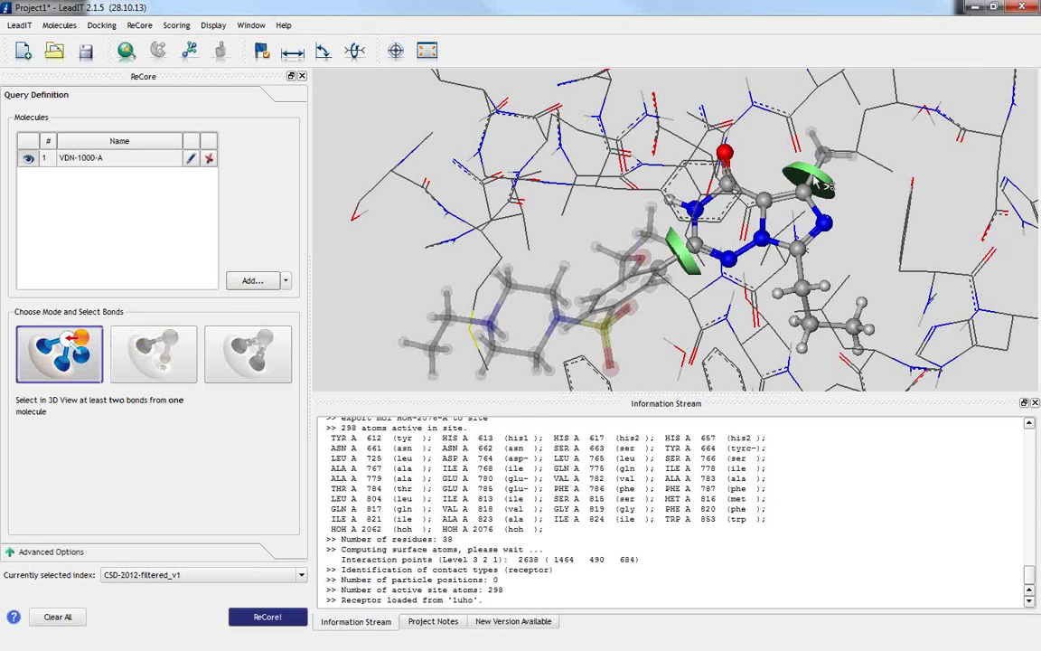
left_click(802, 273)
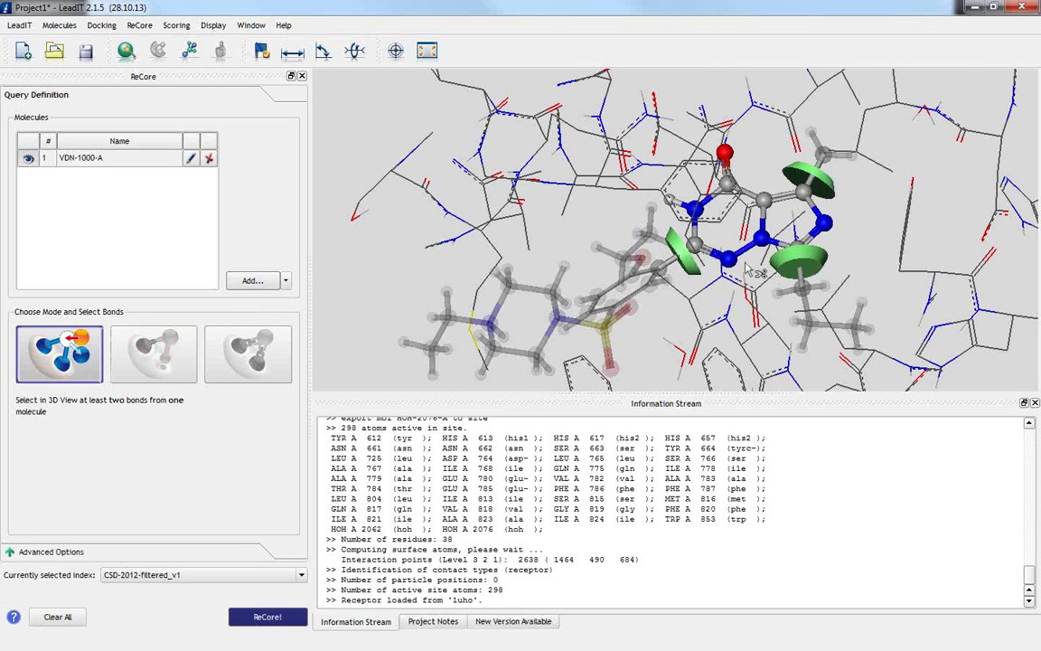
Step: Add an inclusion sphere constraint on the core's carbonyl oxygen, using the pre-defined acceptors substructure and a radius of 0.6
left_click_drag(749, 276, 833, 327)
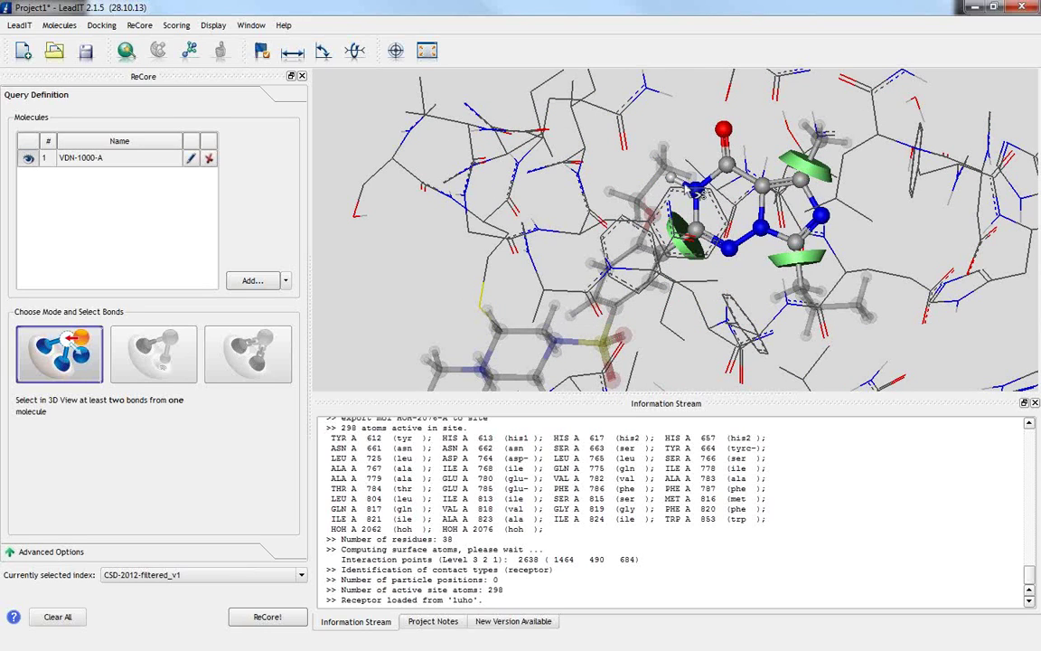
left_click_drag(698, 169, 684, 105)
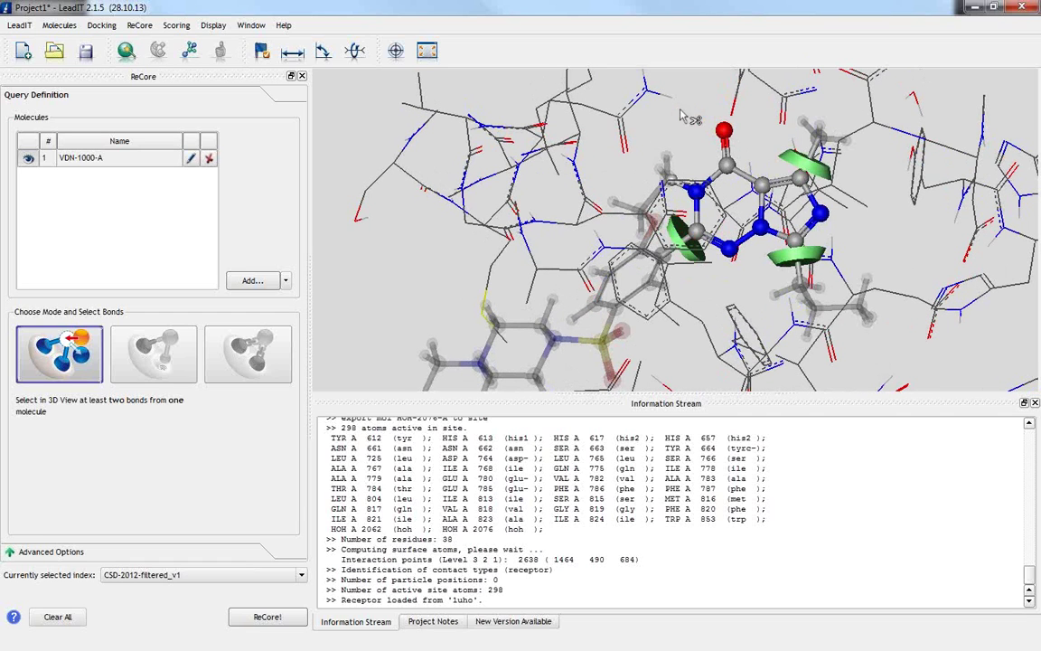
left_click(13, 552)
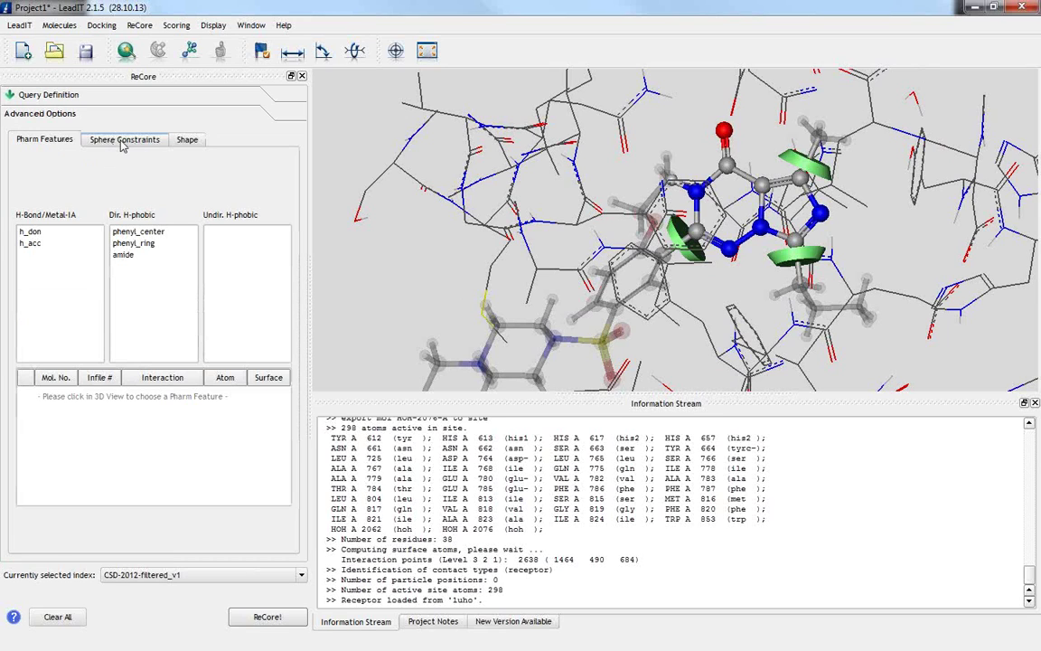
left_click(122, 143)
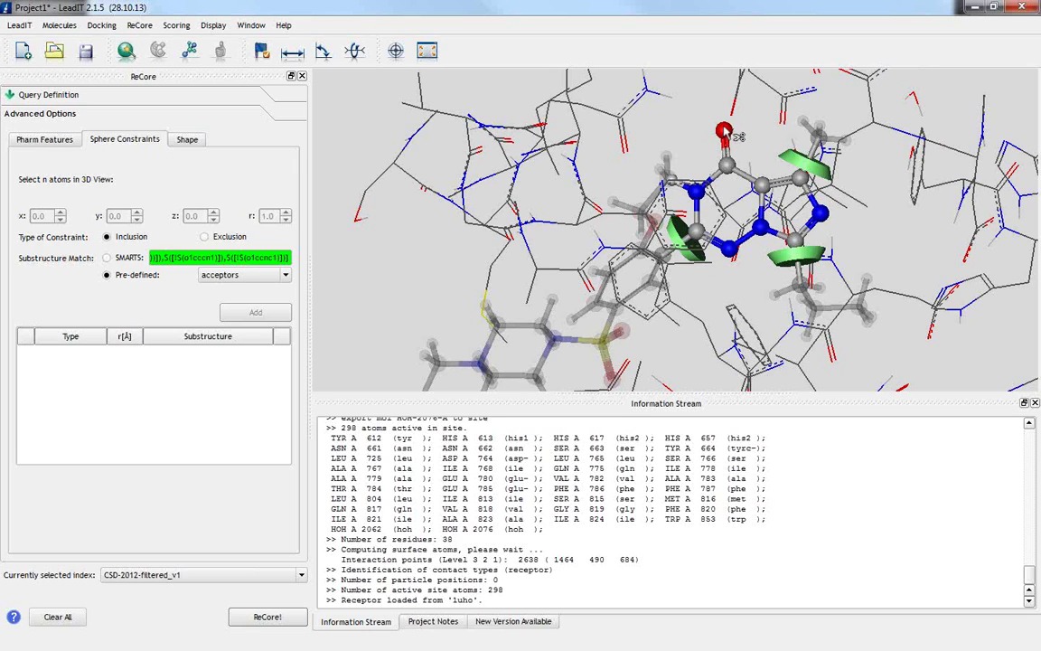
left_click(242, 275)
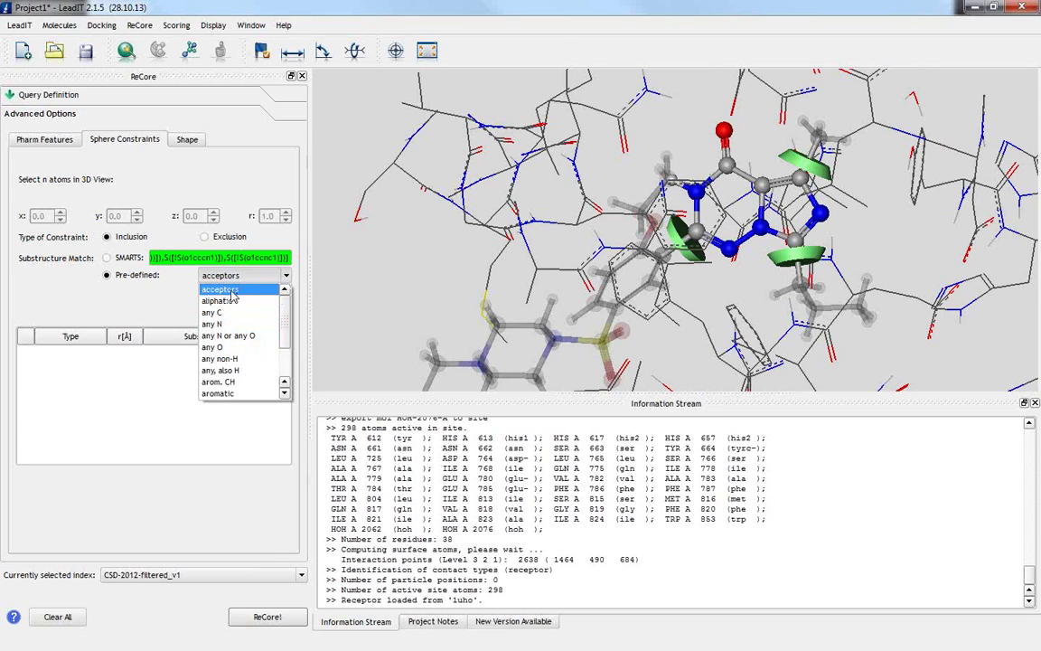
left_click(232, 290)
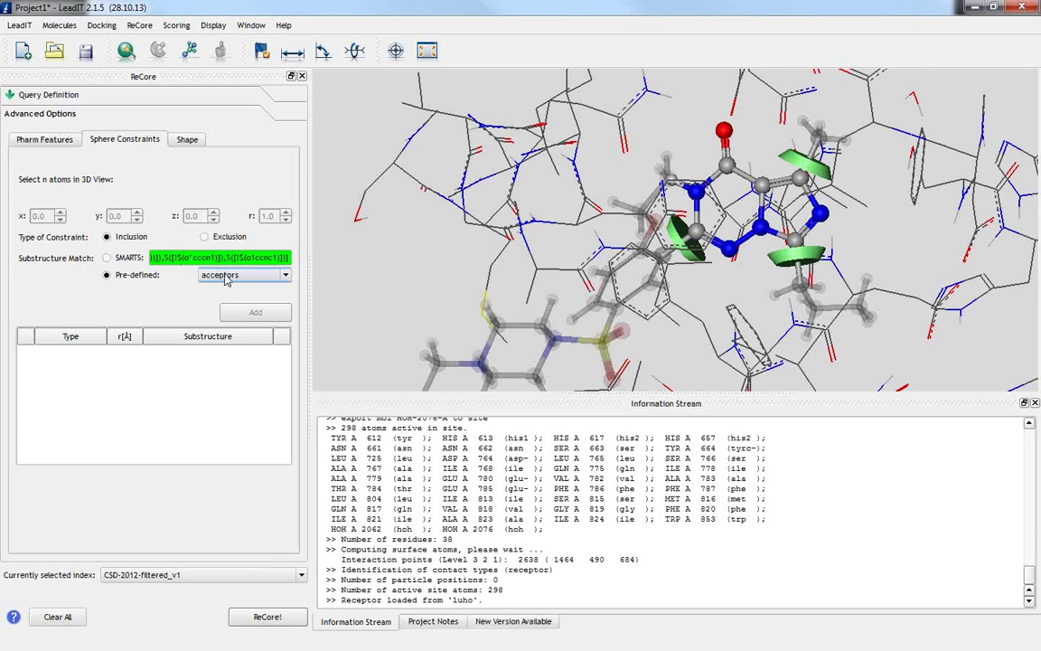
left_click(725, 134)
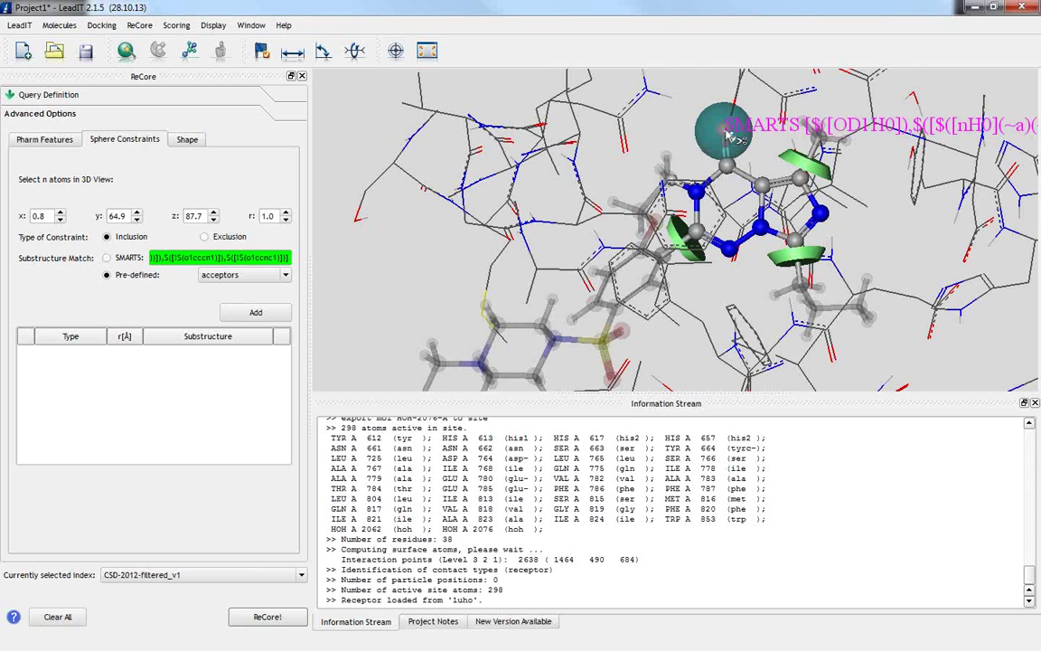
double_click(268, 215)
scroll(269, 215, "down", 1)
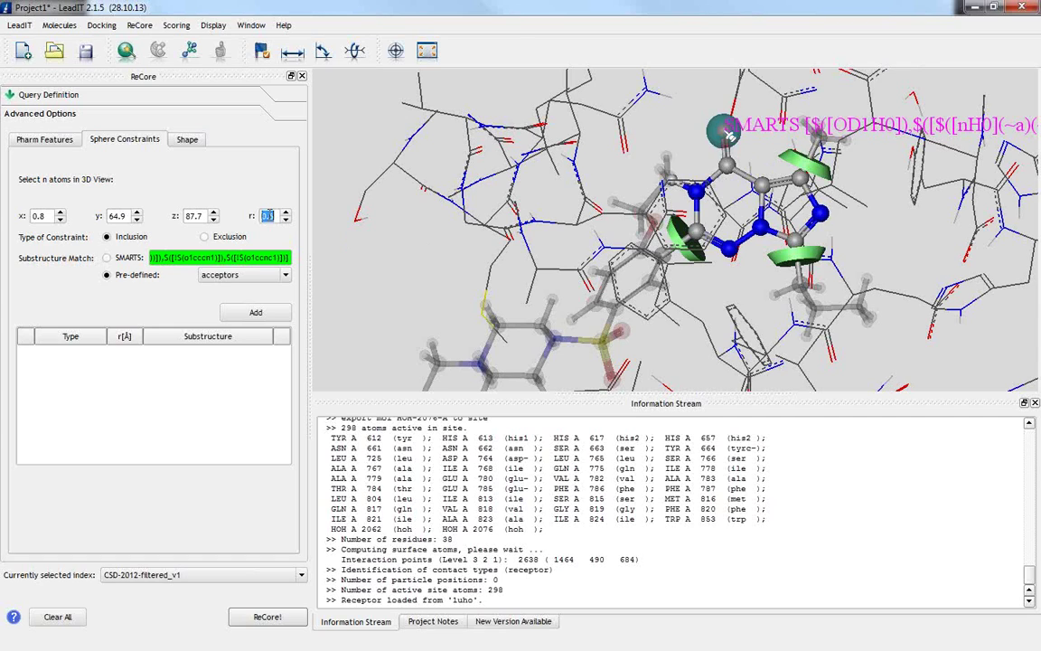
left_click(254, 313)
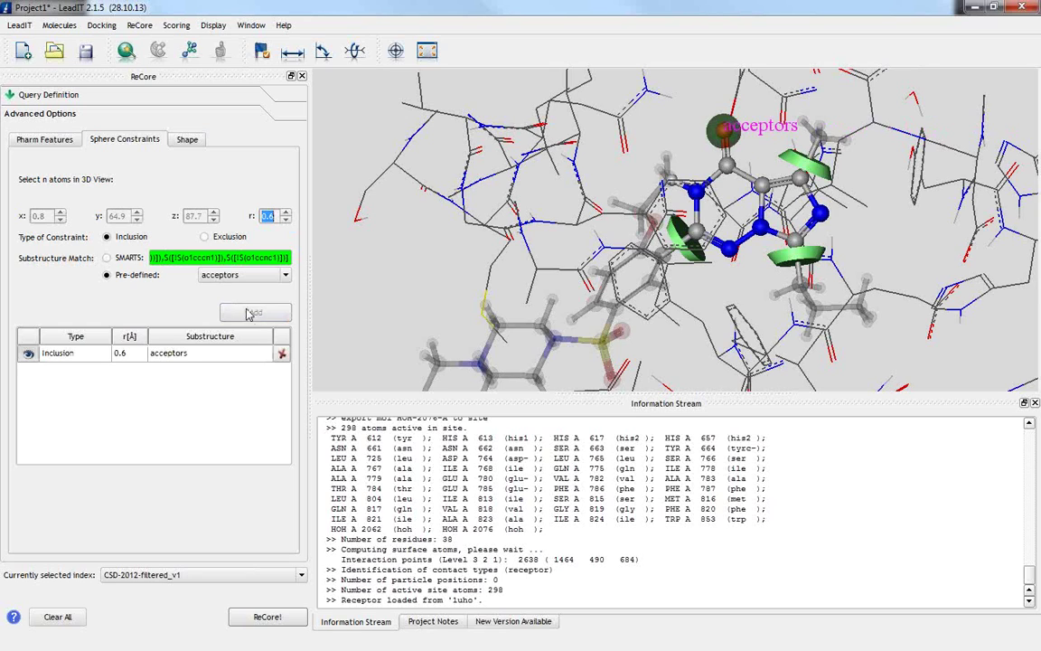
Step: Use the binding site atoms as excluded volume with a scale of 0.9, hide the volume display and run the ReCore search
left_click(187, 140)
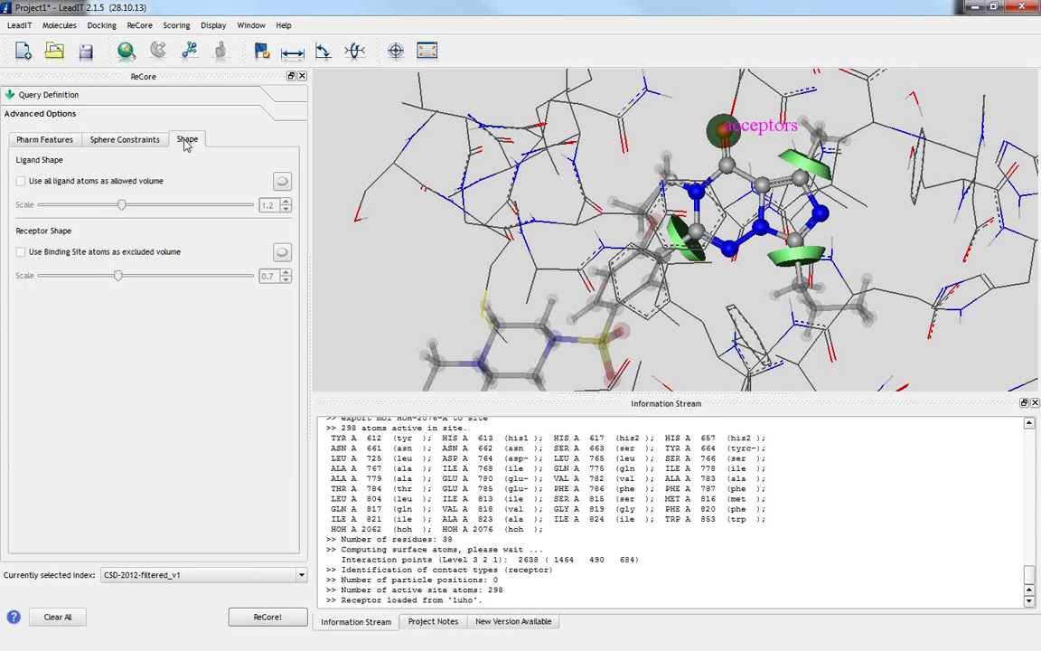
left_click(22, 254)
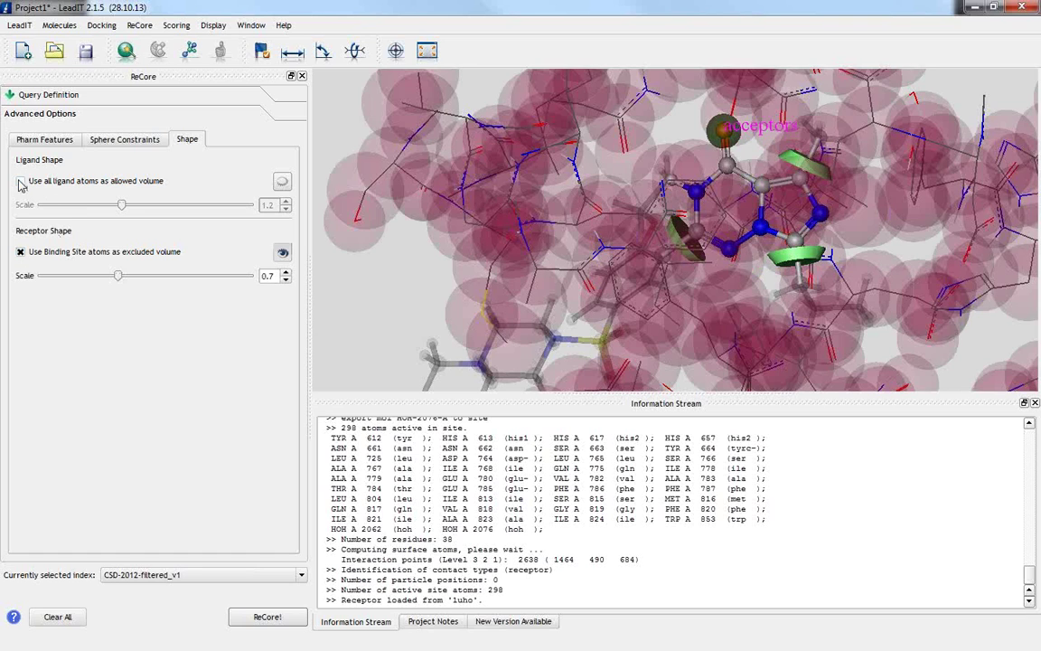
left_click(282, 254)
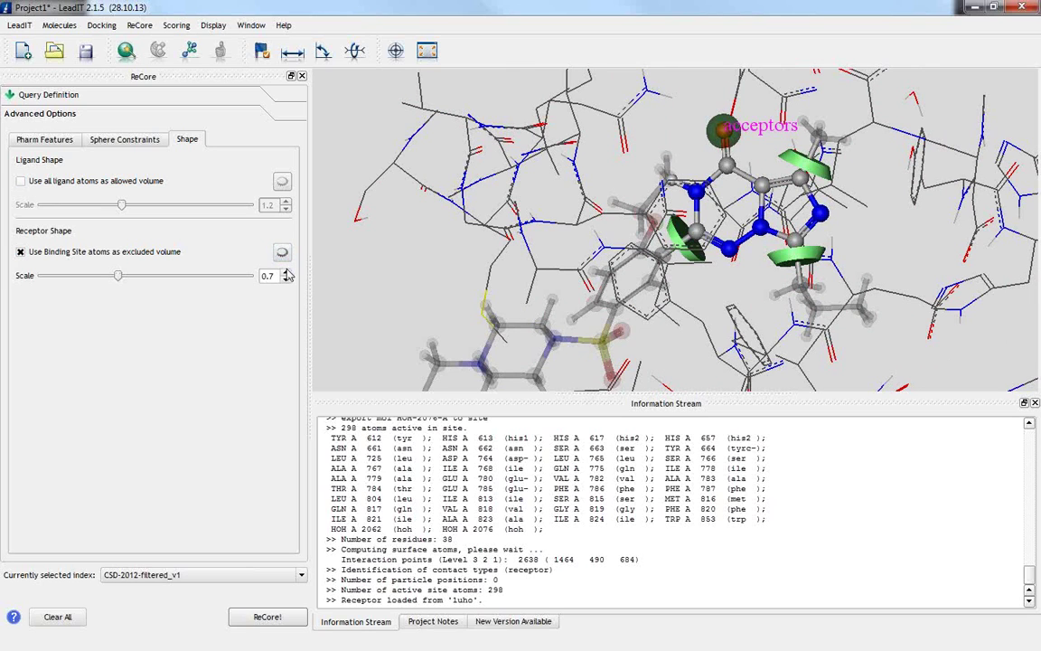
left_click(286, 272)
left_click(287, 276)
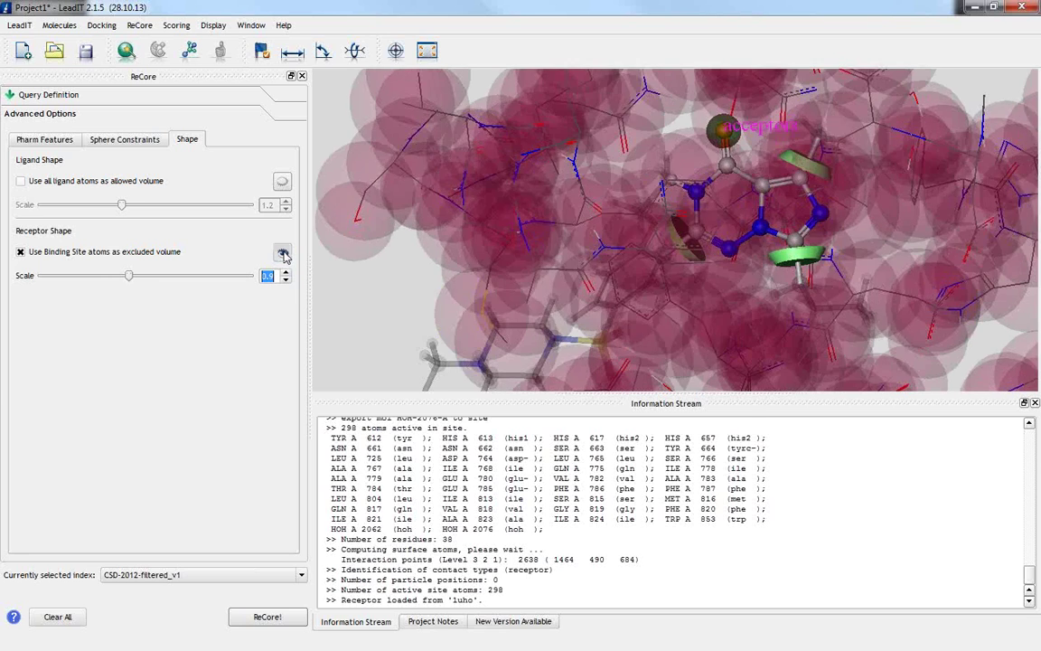
left_click(269, 621)
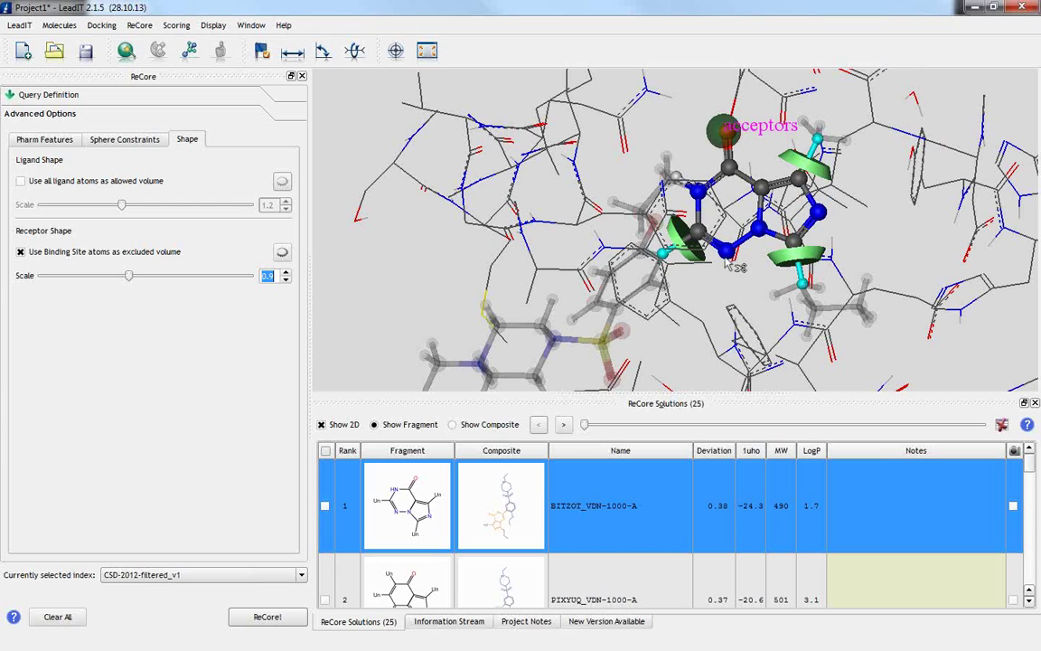
Step: Show the rank 2 solution and move its PoseView interaction diagram clear of the solutions table
left_click(564, 425)
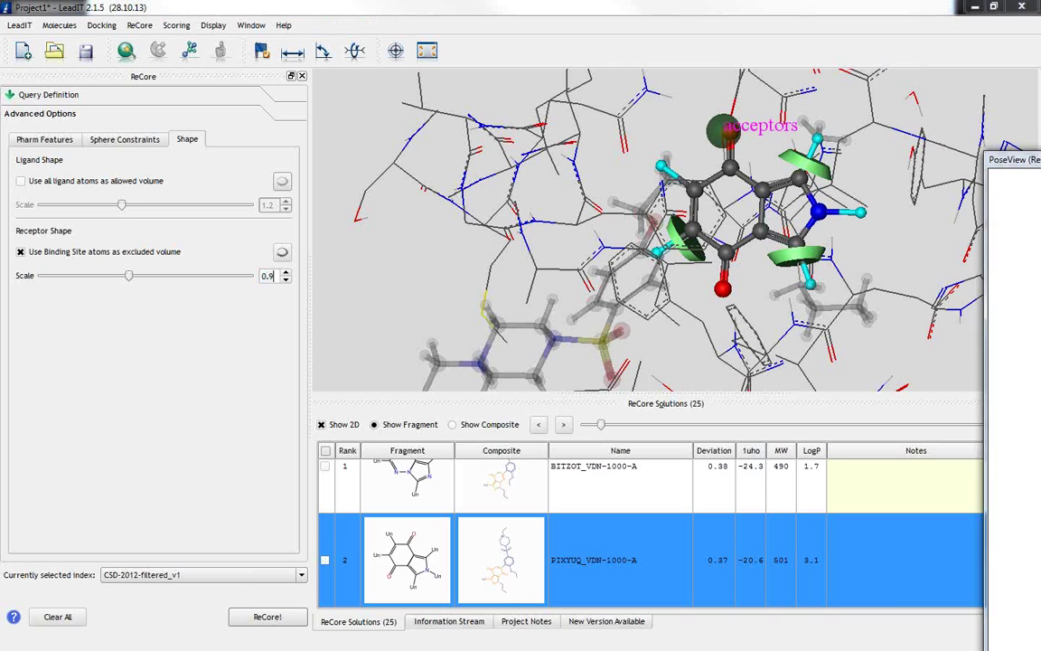
left_click_drag(1005, 158, 248, 25)
left_click_drag(16, 25, 266, 303)
mouse_move(378, 285)
left_mouse_down()
mouse_move(309, 221)
mouse_move(168, 26)
mouse_move(203, 39)
left_mouse_up()
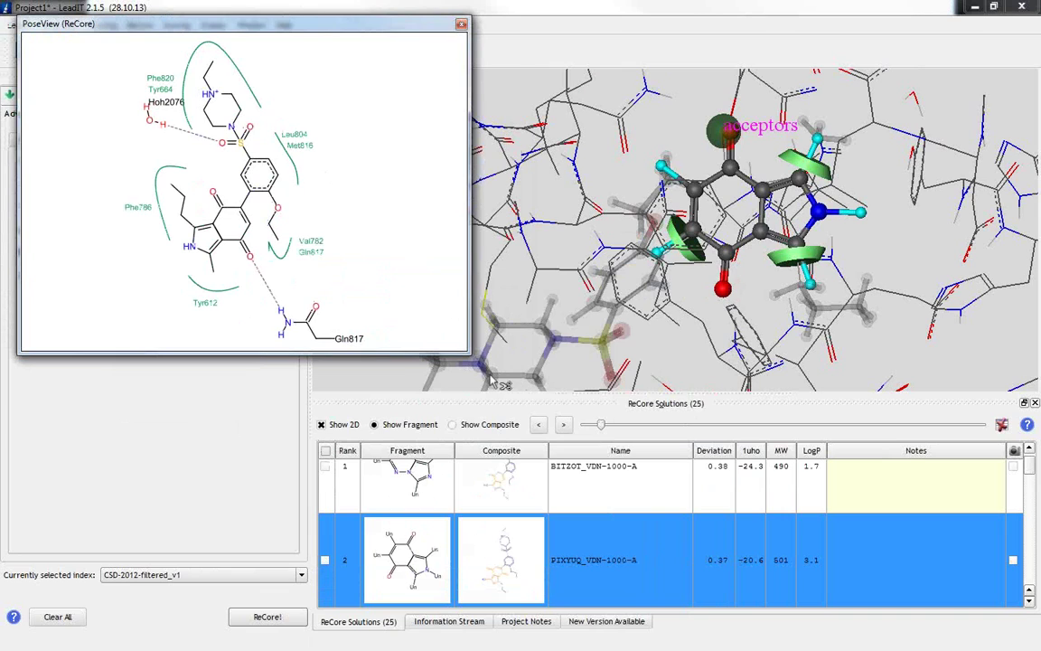
Step: Step through the solutions from rank 3 to rank 8, comparing each fragment's fit and its PoseView interaction diagram
left_click(564, 426)
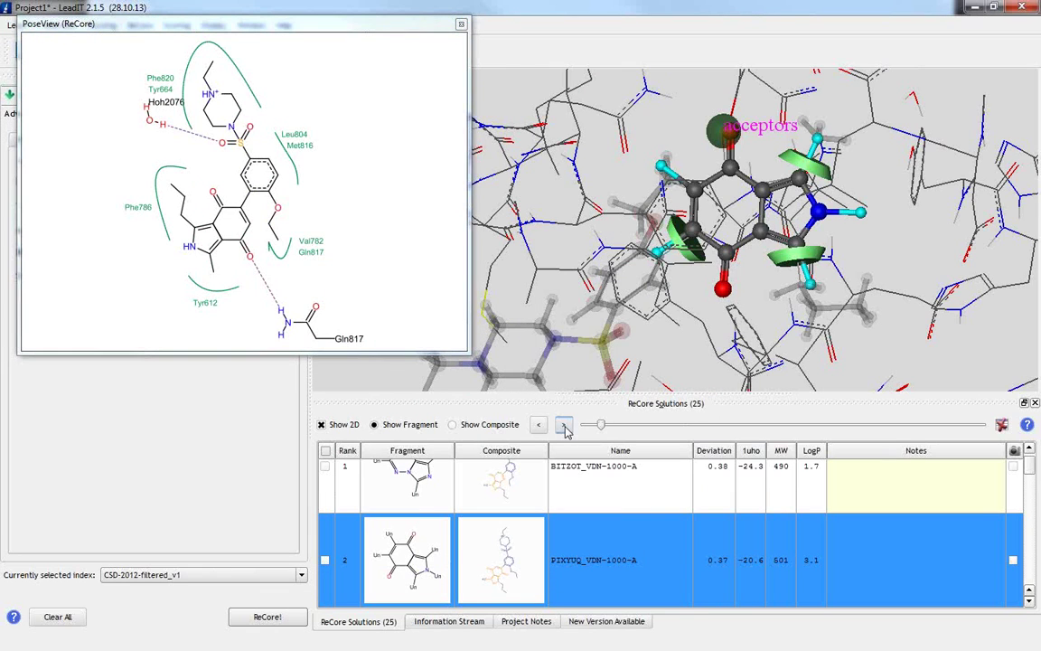
left_click(564, 426)
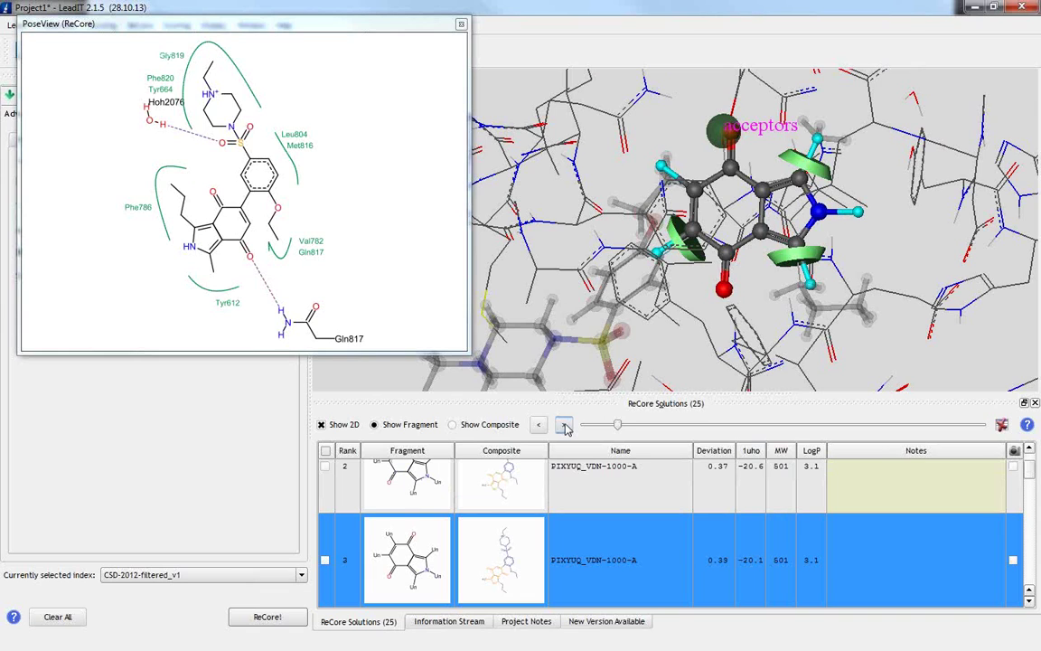
left_click(564, 426)
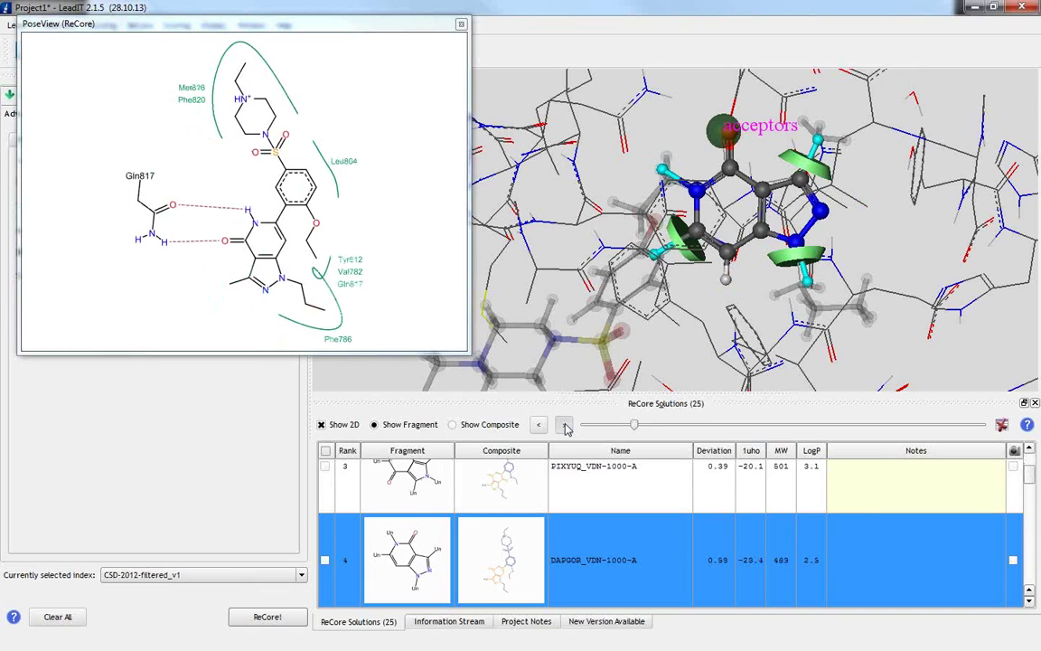
left_click(564, 426)
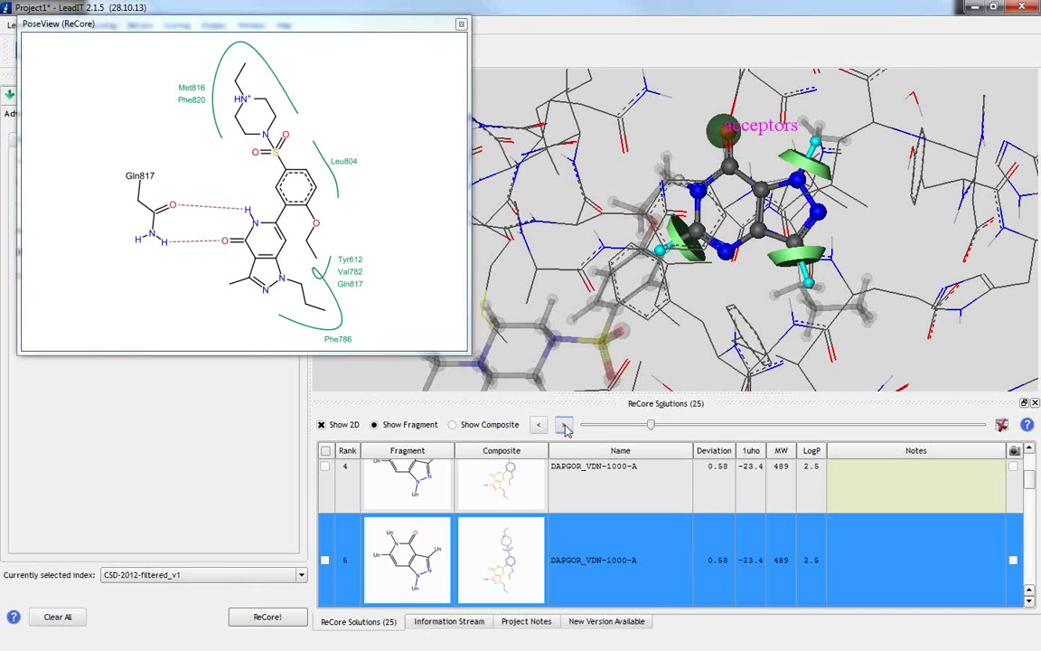
left_click(564, 426)
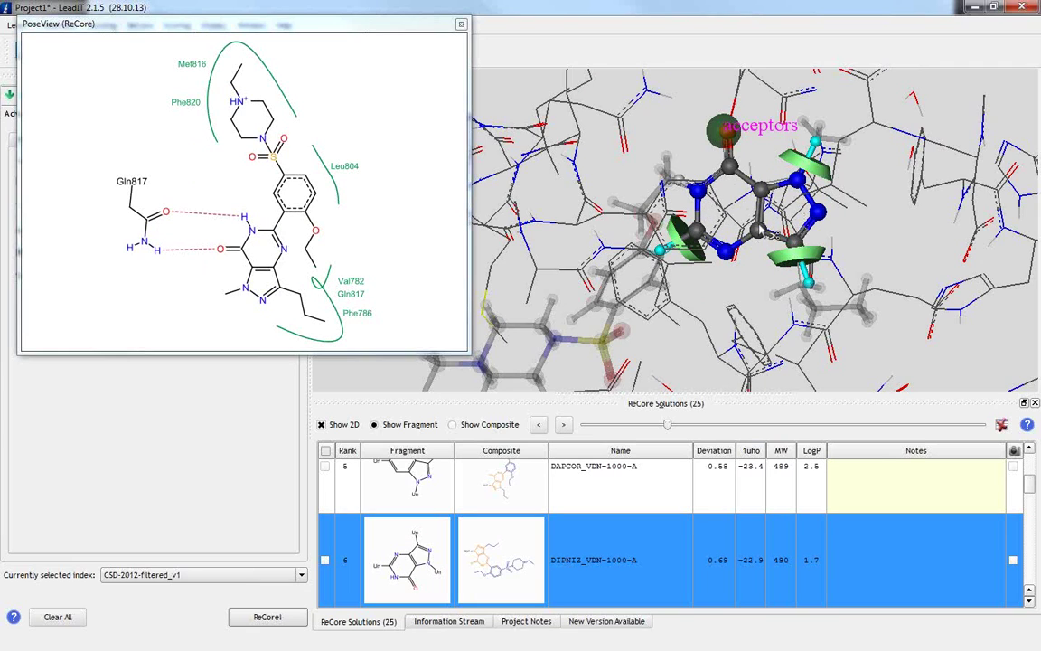
left_click(564, 427)
left_click(564, 426)
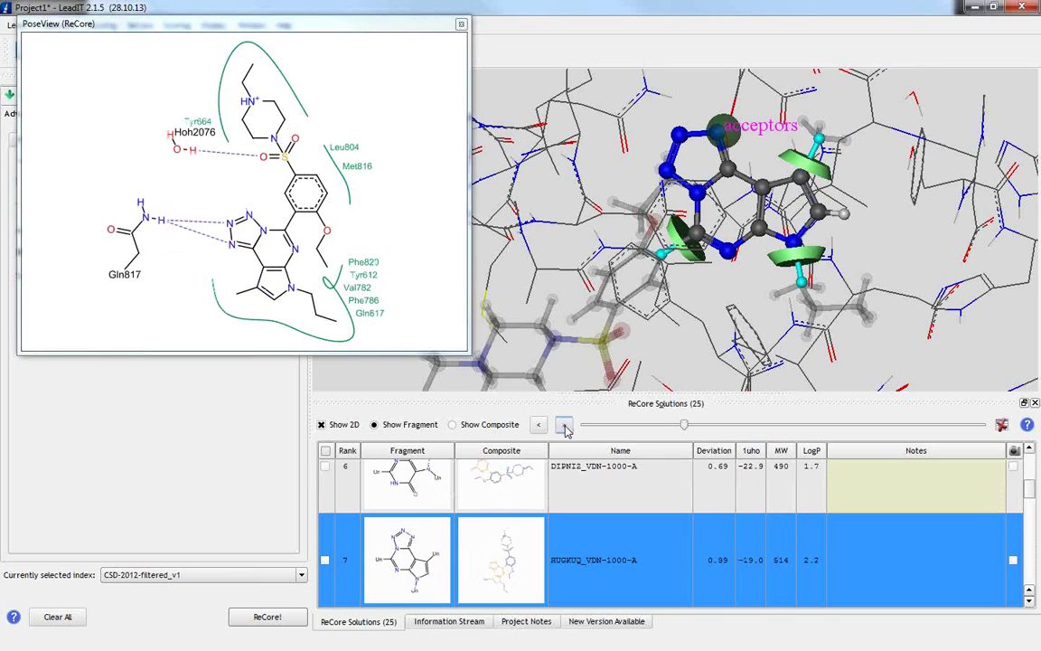
left_click(564, 426)
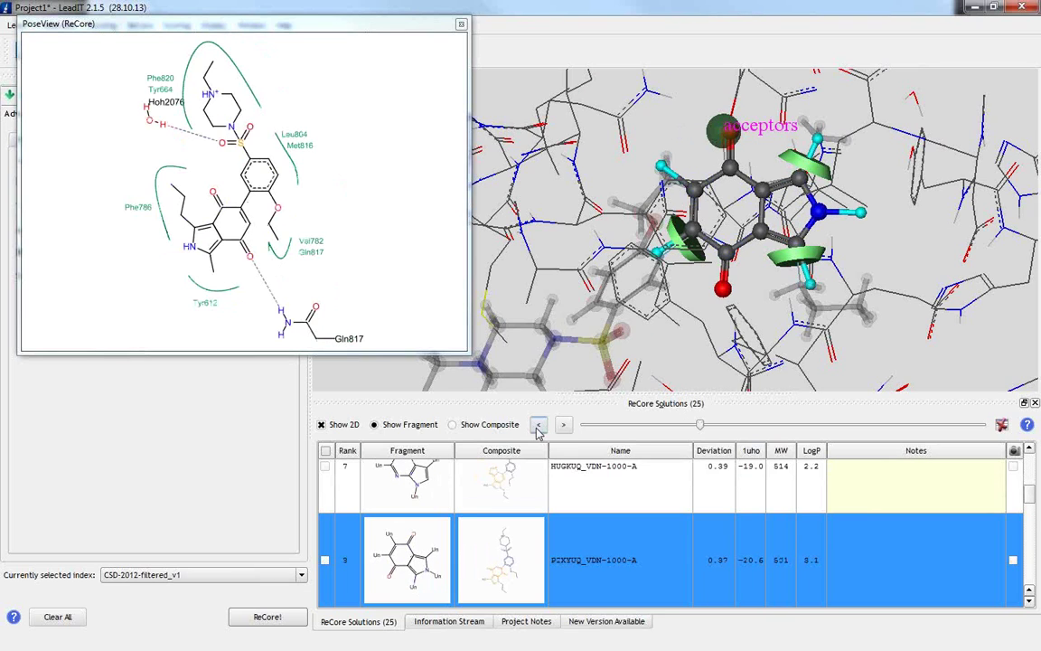
Step: Return to the rank 6 solution DIPNIZ_VDN-1000-A, mark it and use its composite for a Hyde assessment
left_click(538, 427)
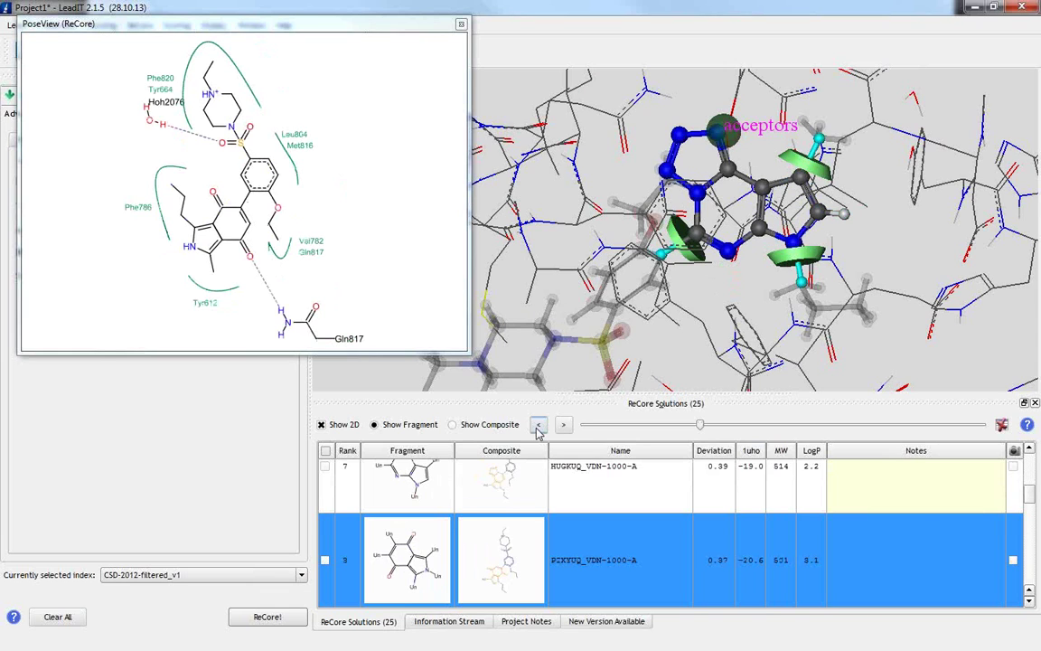
left_click(537, 426)
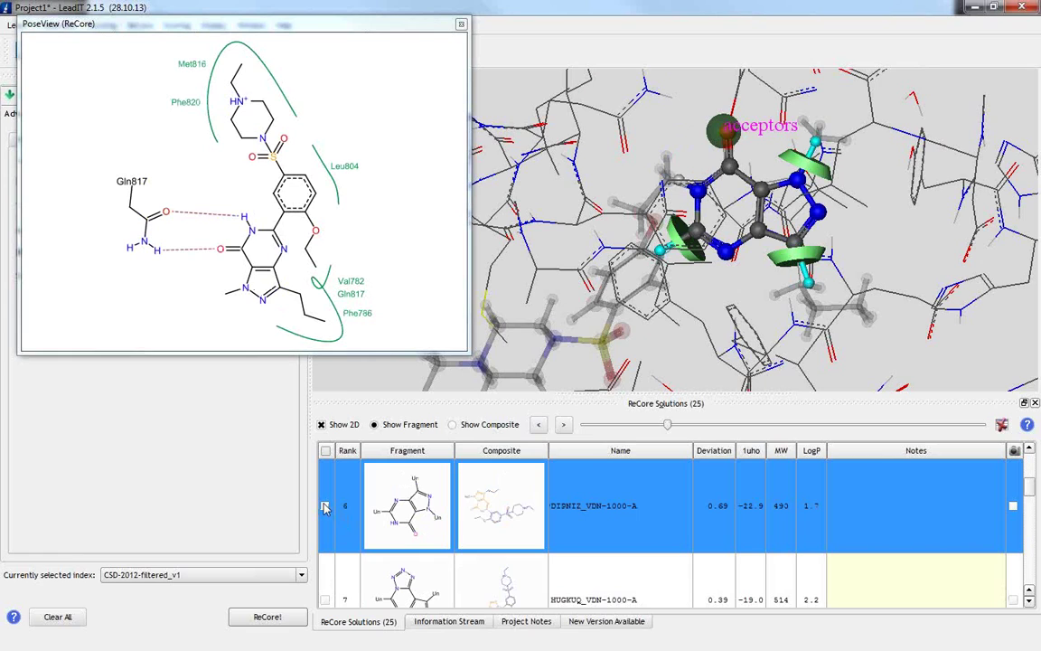
left_click(326, 508)
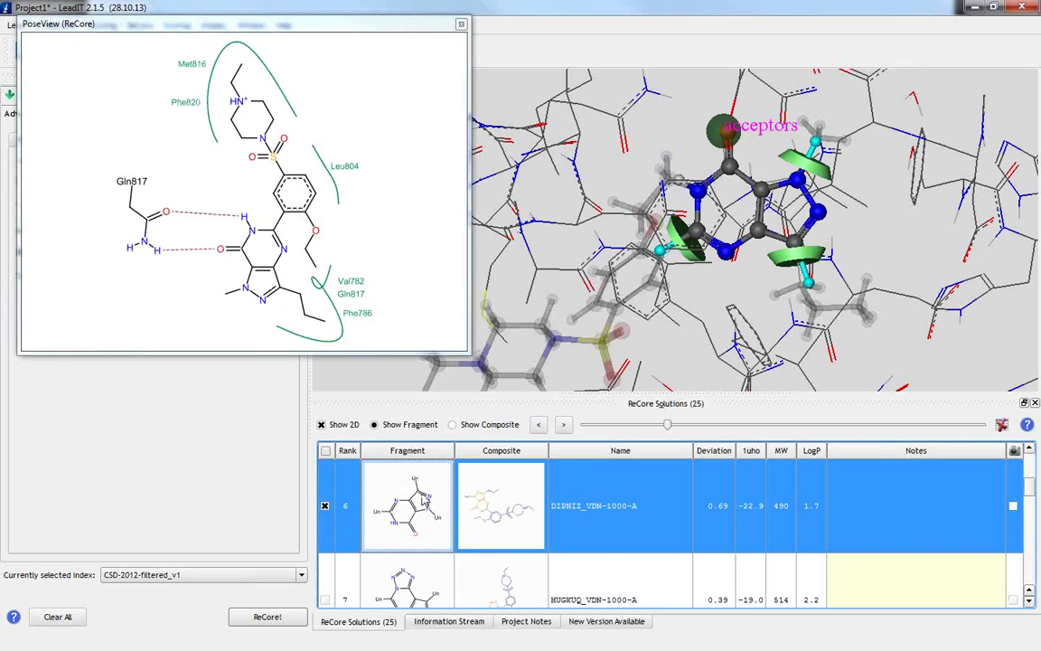
right_click(427, 503)
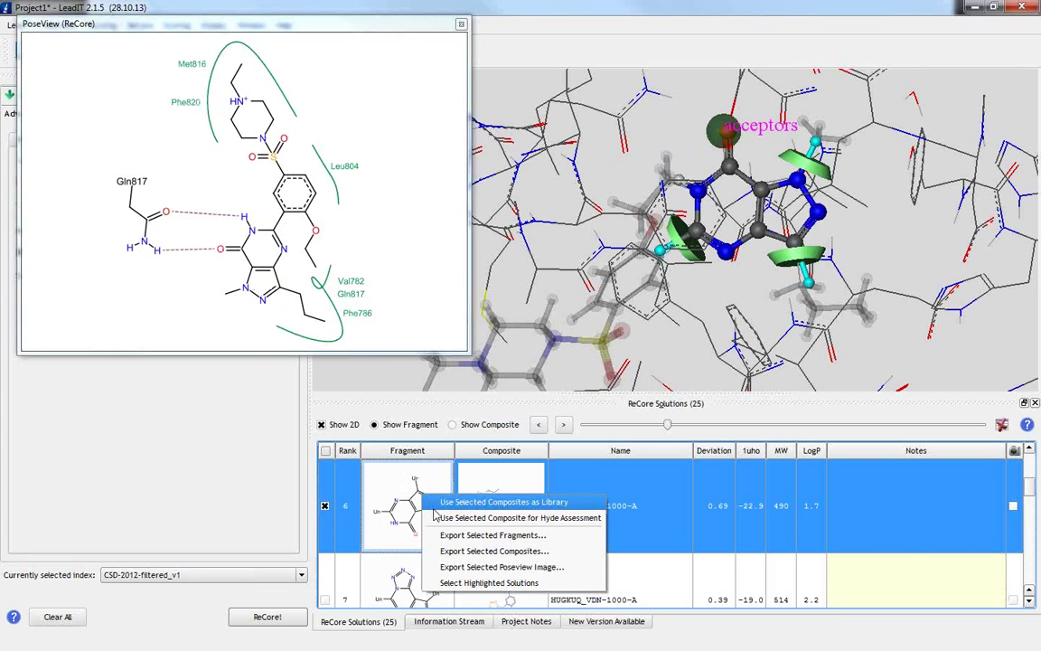
left_click(520, 518)
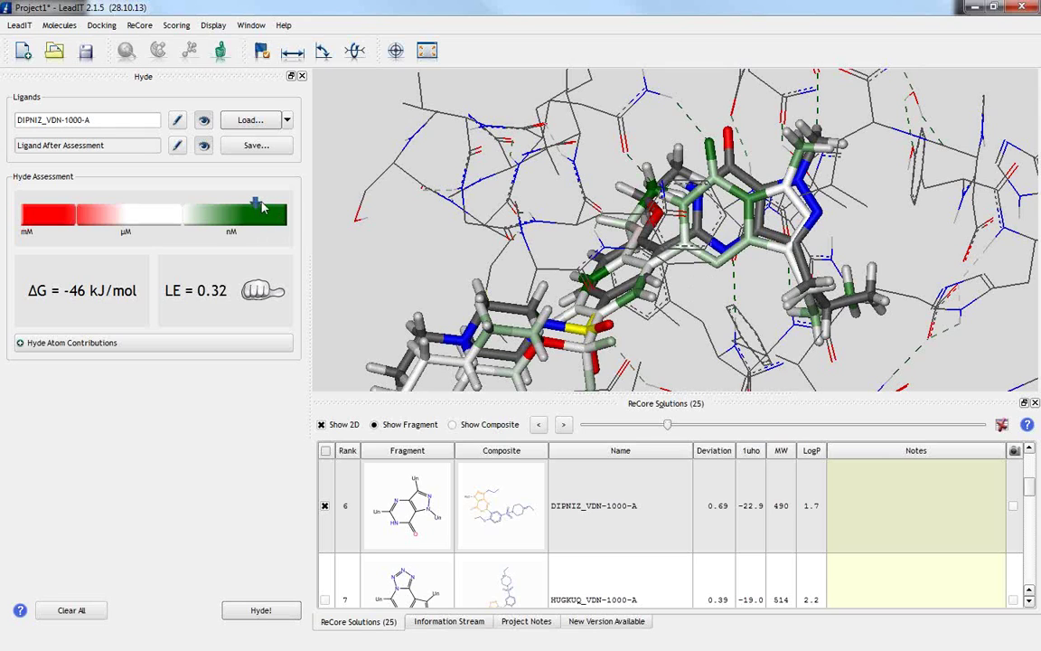
Step: Hide the DIPNIZ_VDN-1000-A input pose and inspect the Hyde contribution of the red piperazine nitrogen in the assessed ligand
left_click(204, 120)
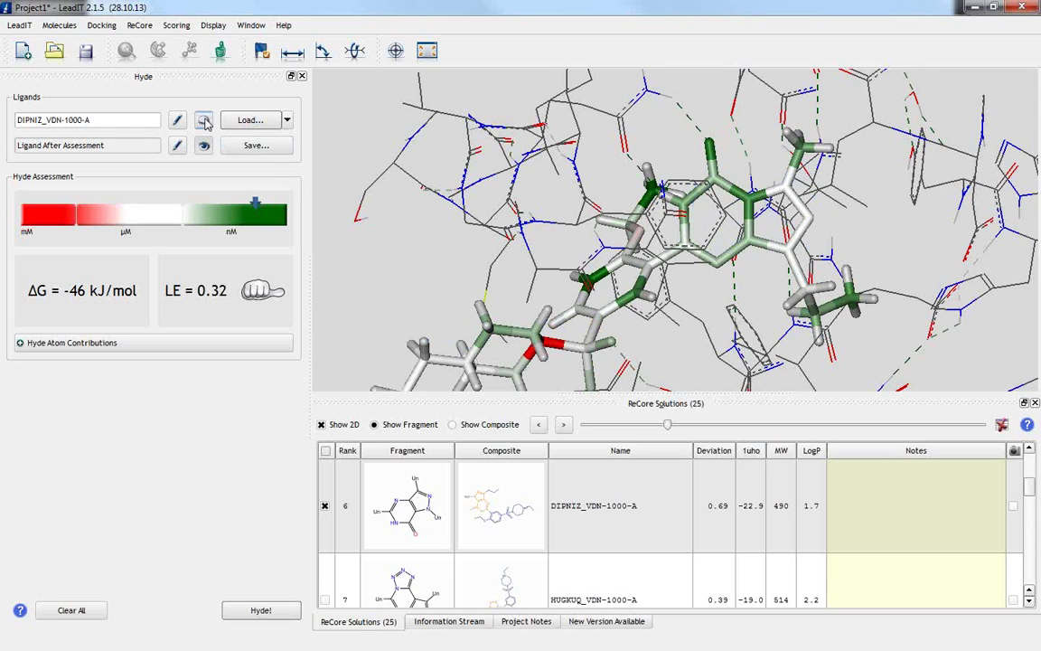
left_click_drag(673, 224, 561, 307)
left_click(547, 303)
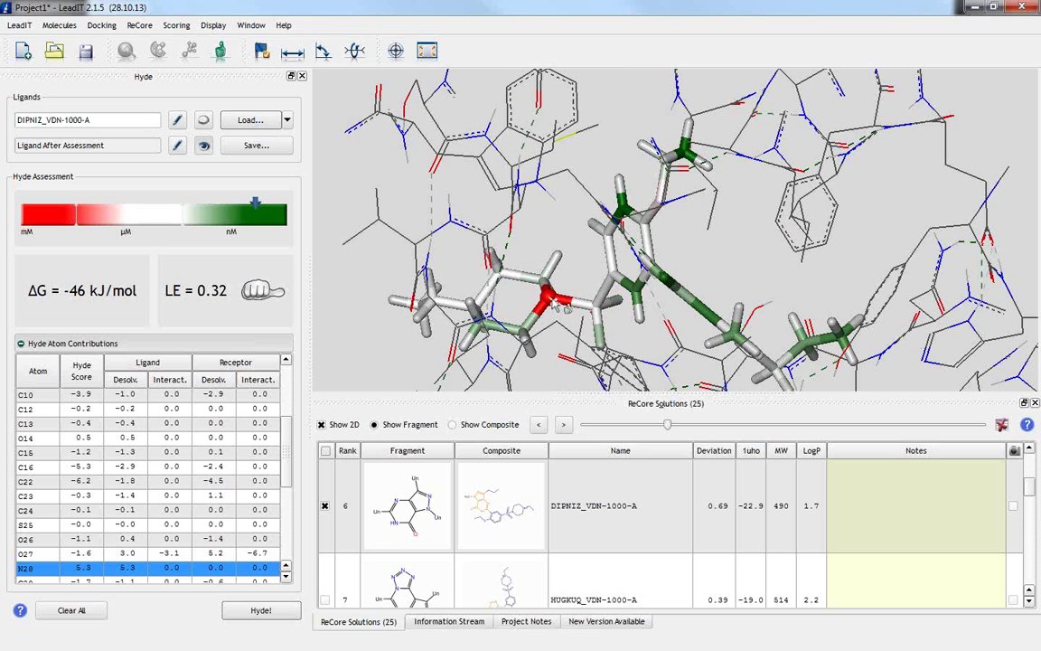
left_click_drag(669, 285, 513, 183)
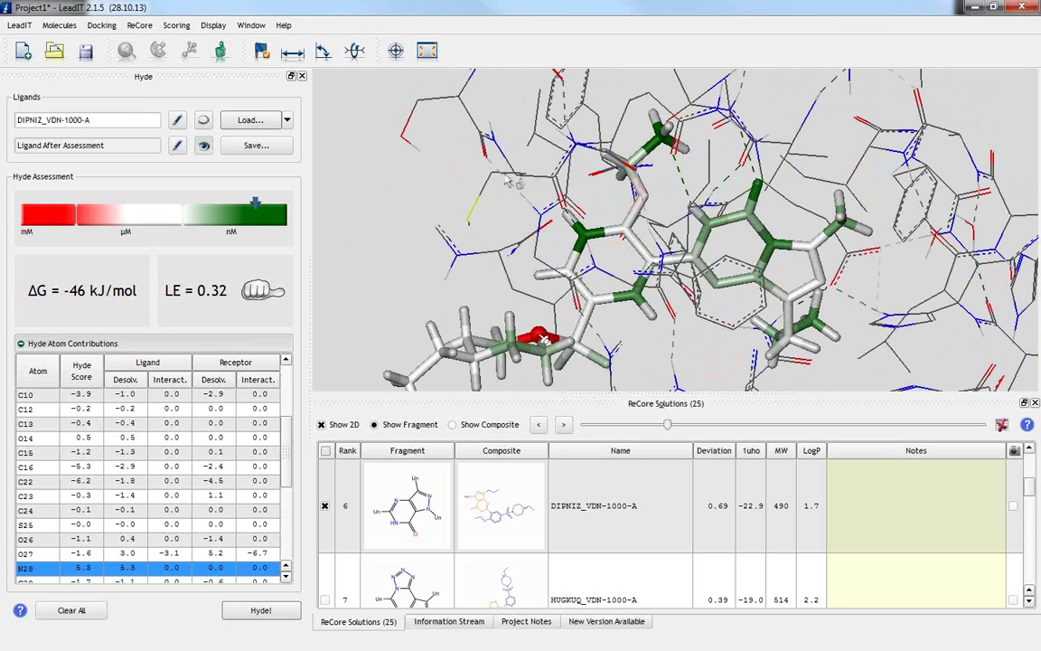
Step: Assess the reference ligand with Hyde, hide its original pose and inspect the contribution of the same piperazine nitrogen
left_click(288, 121)
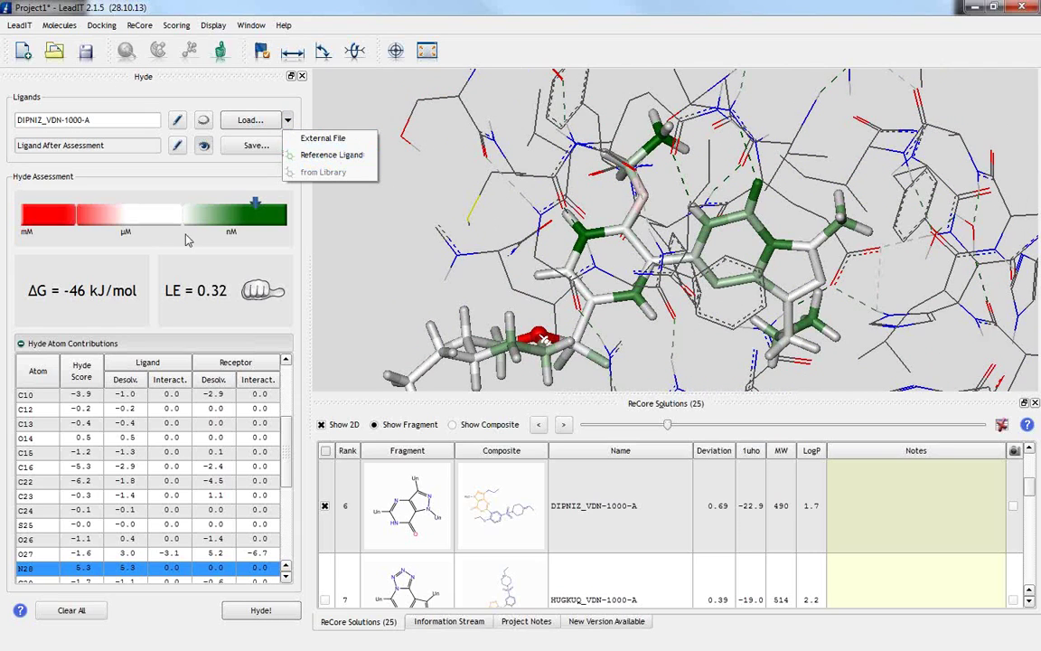
left_click(321, 164)
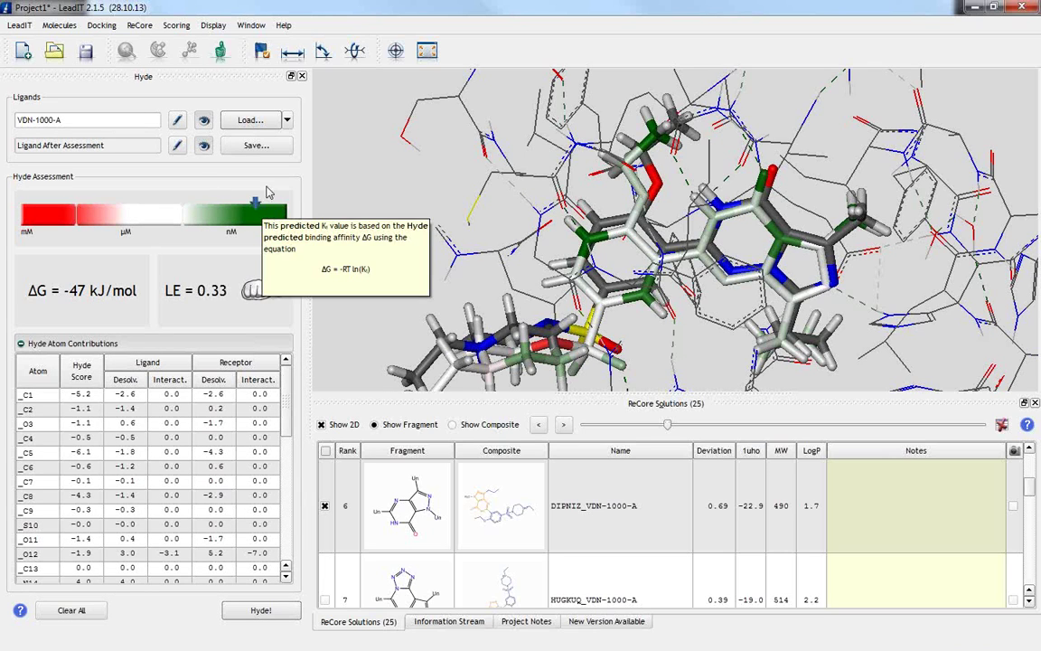
left_click(203, 121)
left_click_drag(521, 206, 495, 269)
left_click(495, 269)
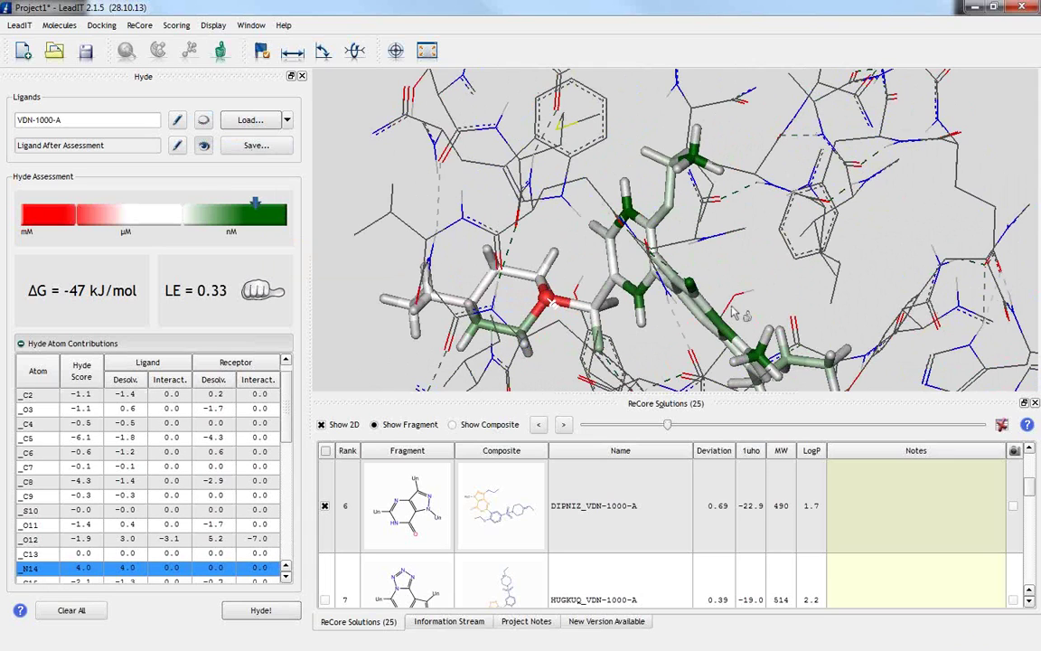
left_click_drag(732, 311, 784, 229)
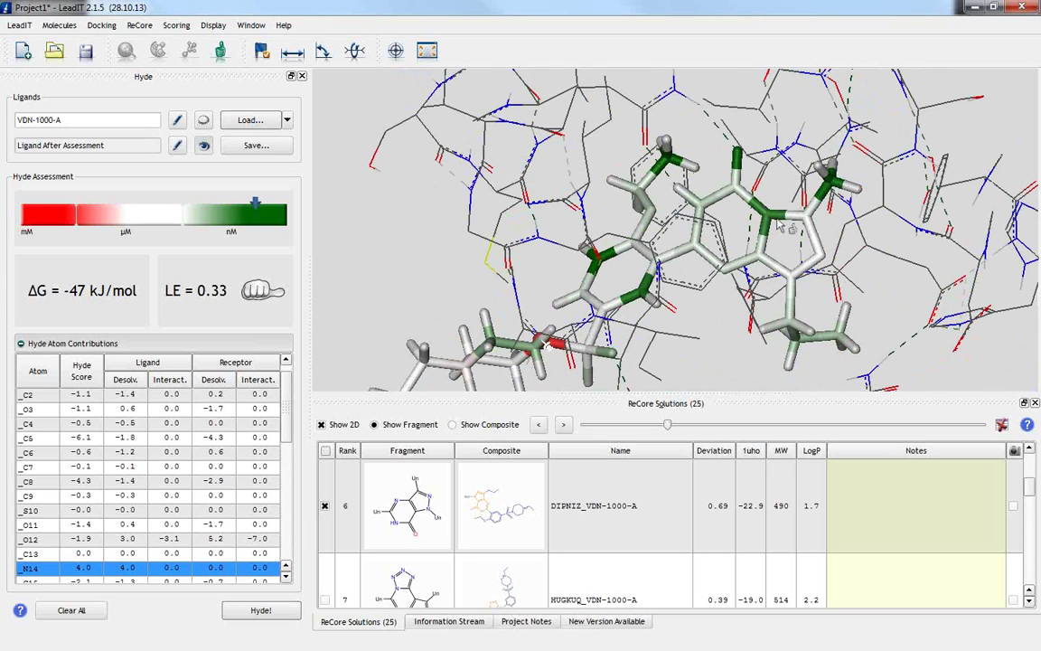
scroll(785, 229, "down", 2)
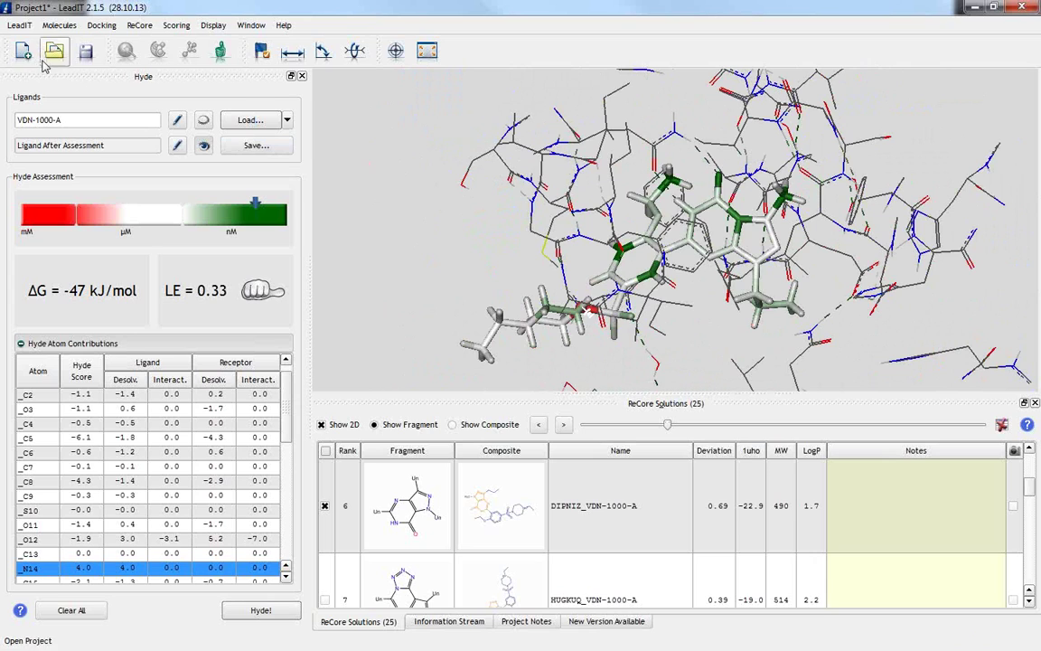
Step: Clear and close the Hyde assessment, and reset the ReCore query together with its solutions
left_click(72, 610)
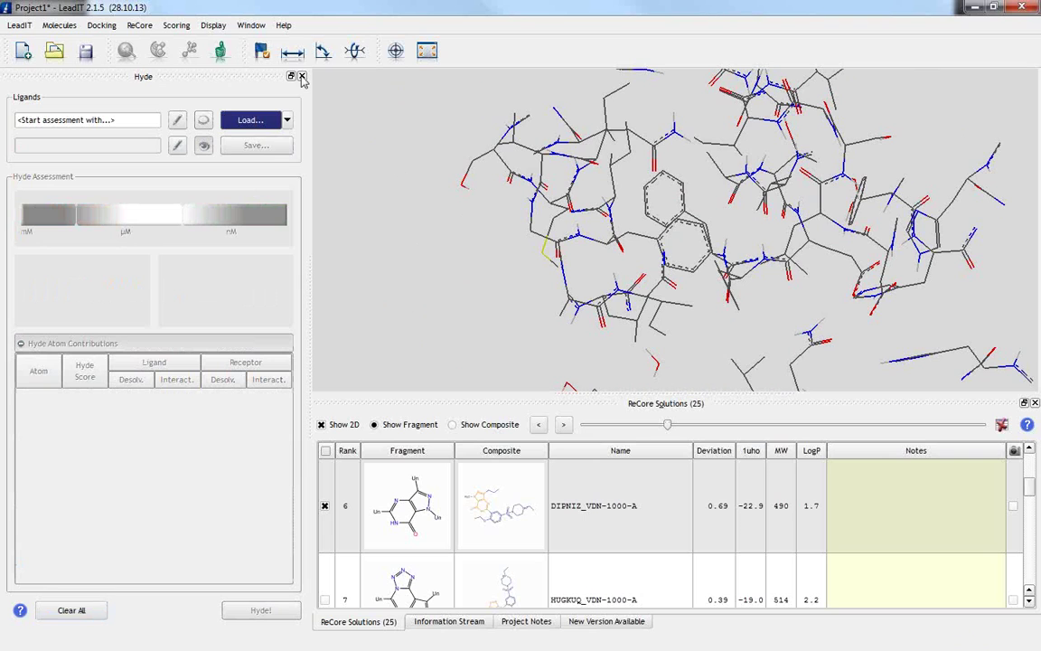
left_click(301, 77)
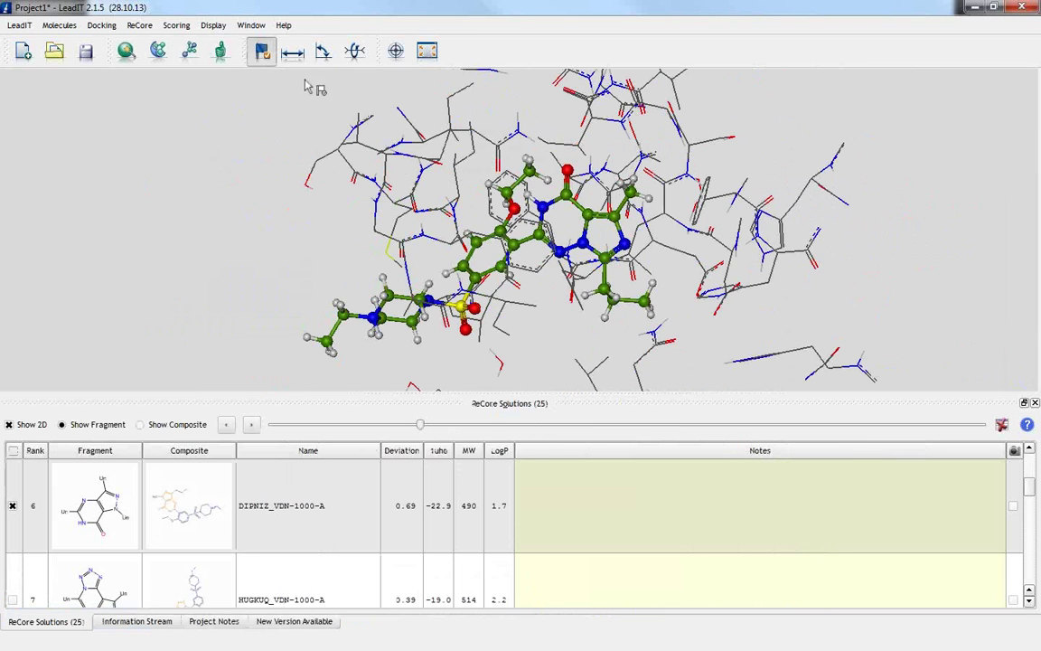
left_click(191, 54)
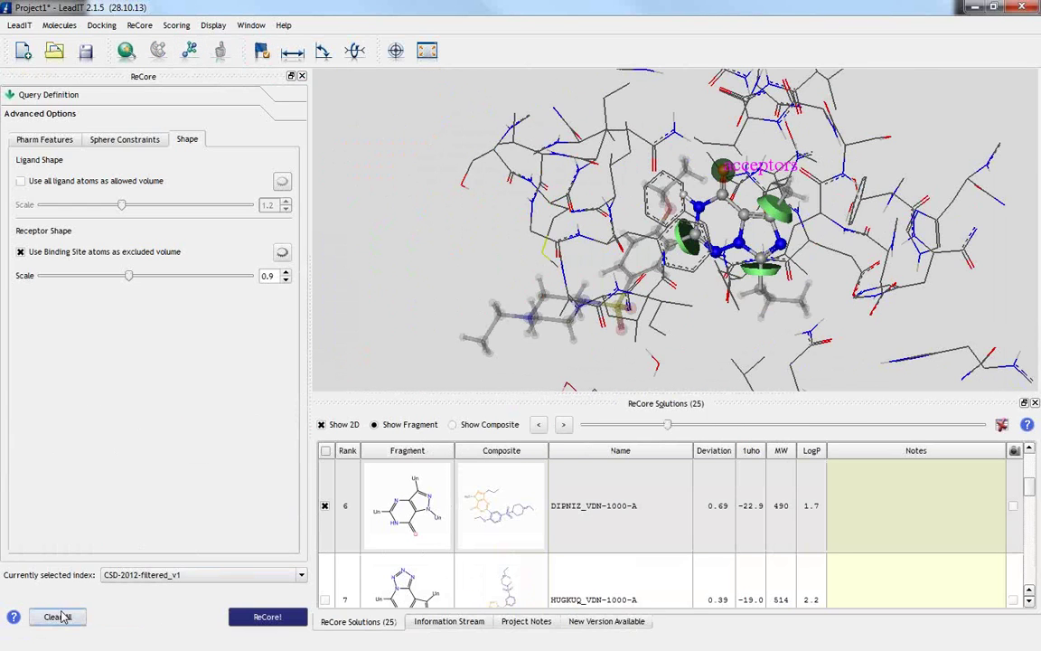
left_click(60, 615)
left_click(618, 357)
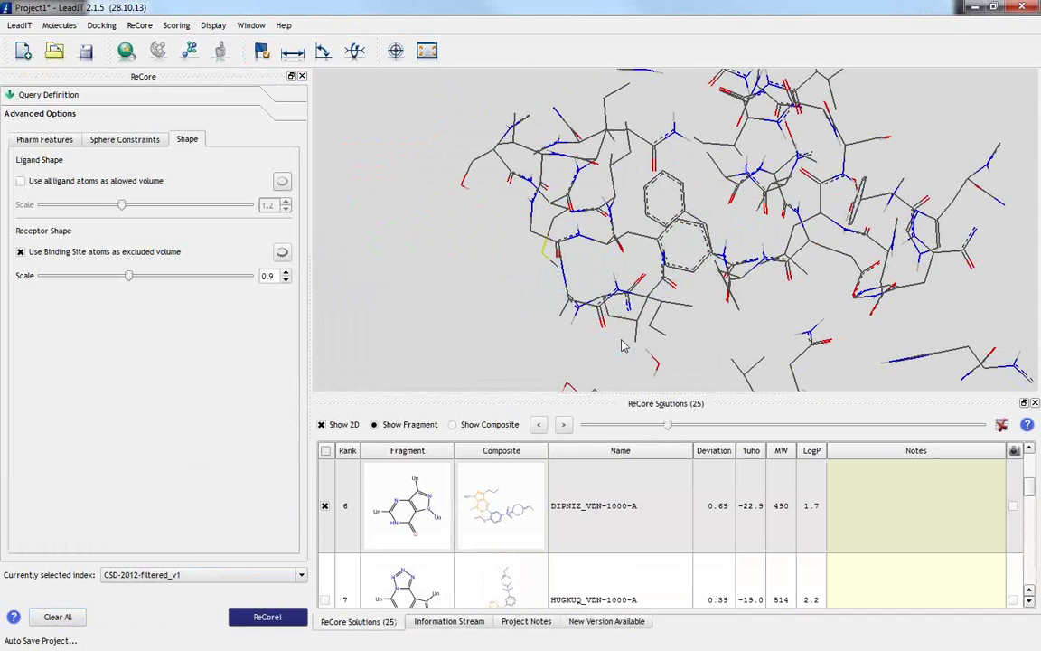
left_click_drag(623, 282, 658, 265)
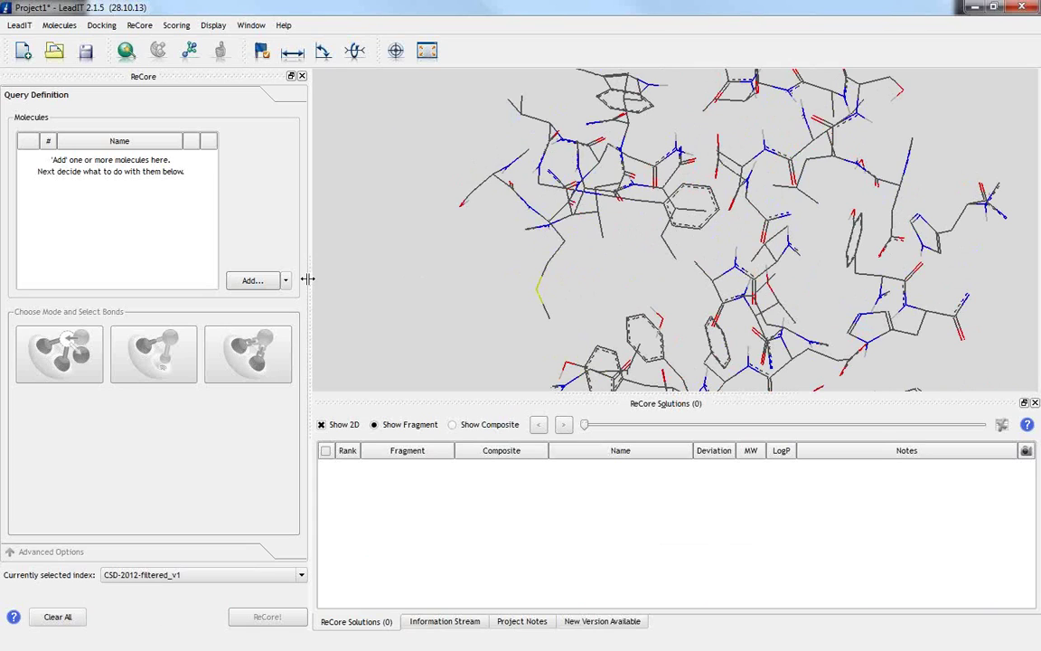
Step: Add the molecule 1uho_cryst_frag.mol2 from the Inbox webinar folder to the ReCore query
left_click(265, 284)
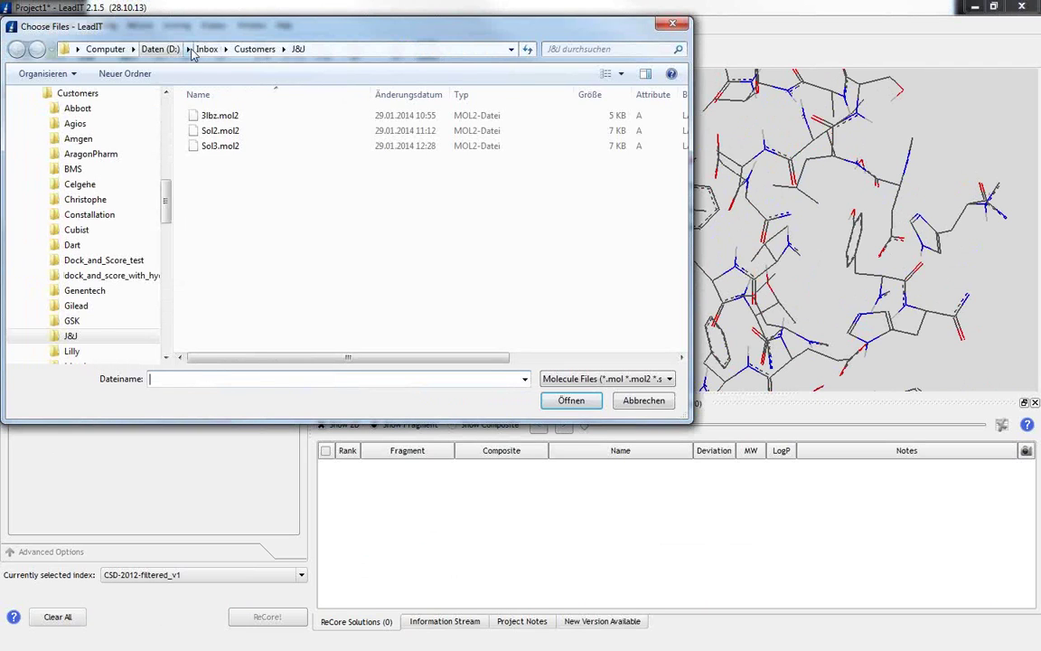
left_click(207, 51)
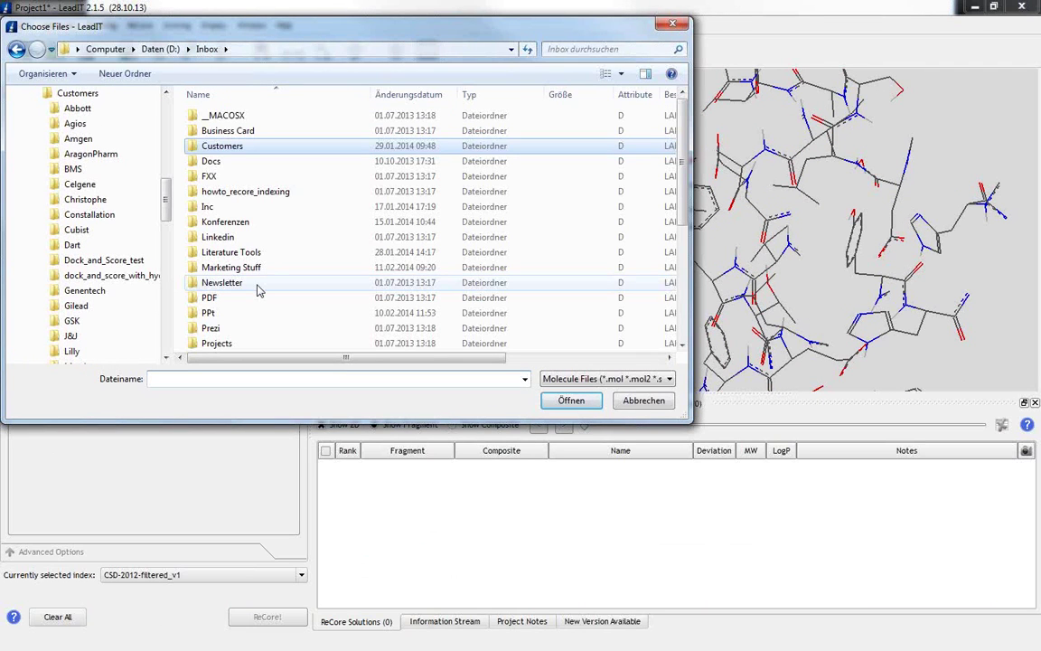
left_click(258, 287)
scroll(259, 289, "down", 2)
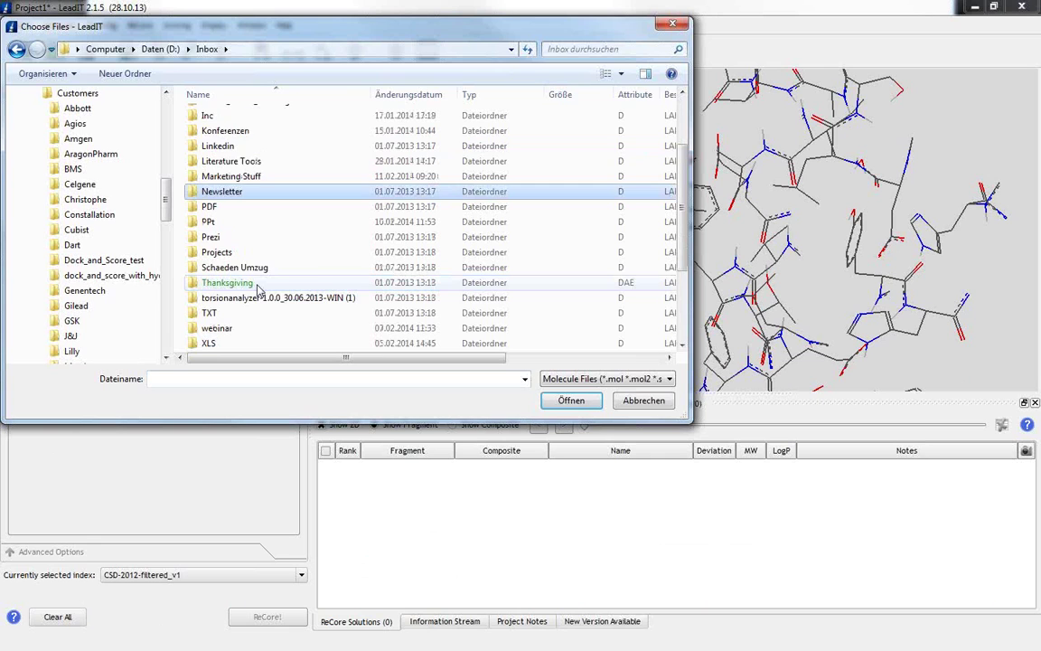
scroll(259, 289, "down", 1)
left_click(248, 286)
double_click(247, 287)
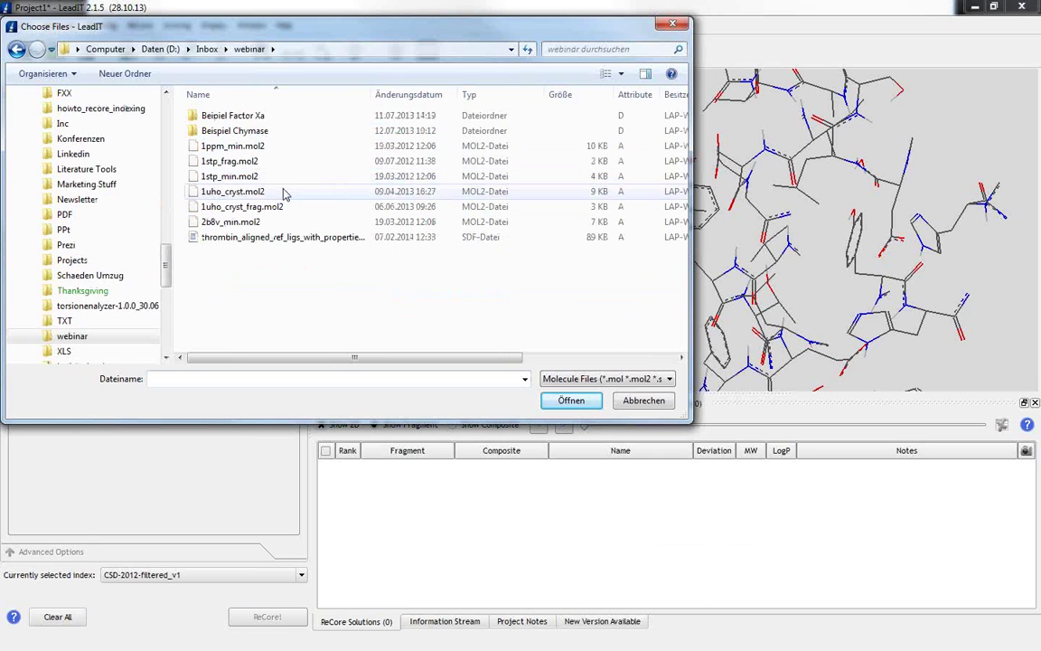
left_click(275, 211)
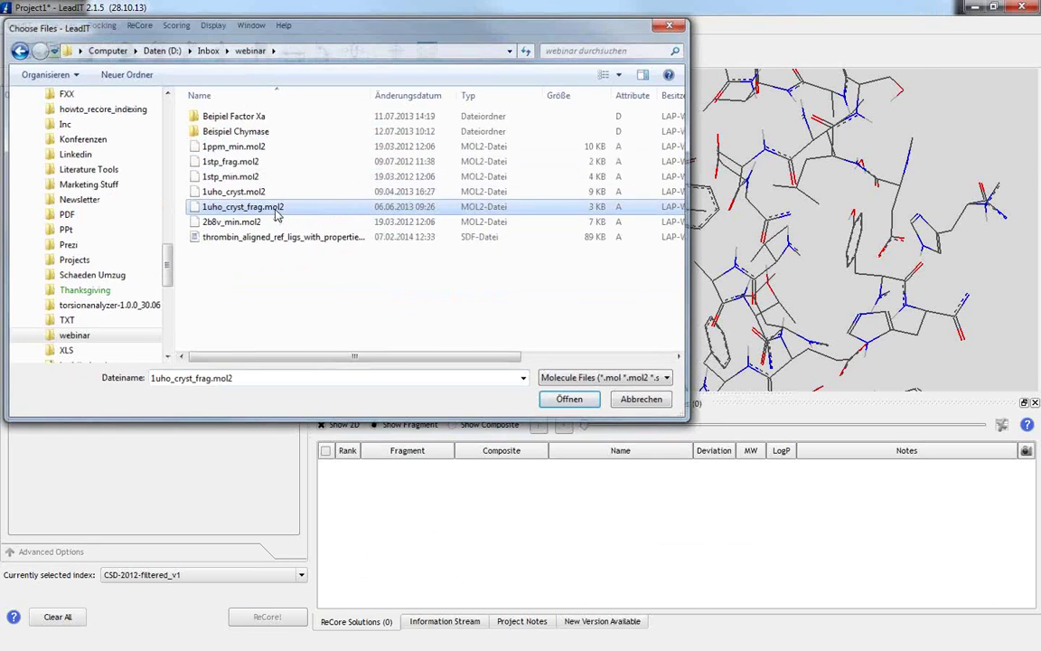
double_click(275, 211)
Step: Select the ring carbon's bond to hydrogen, between the two nitrogens of the six-membered ring, as the fragment's exit bond
left_click_drag(582, 269, 623, 243)
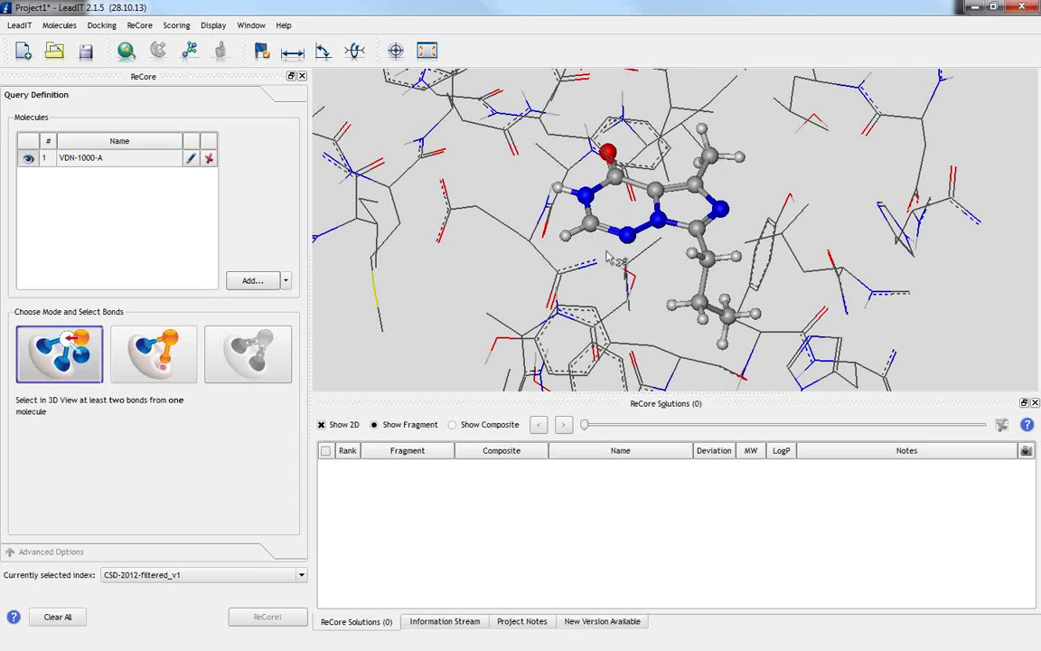
middle_click_drag(614, 260, 755, 246)
left_click_drag(754, 246, 779, 321)
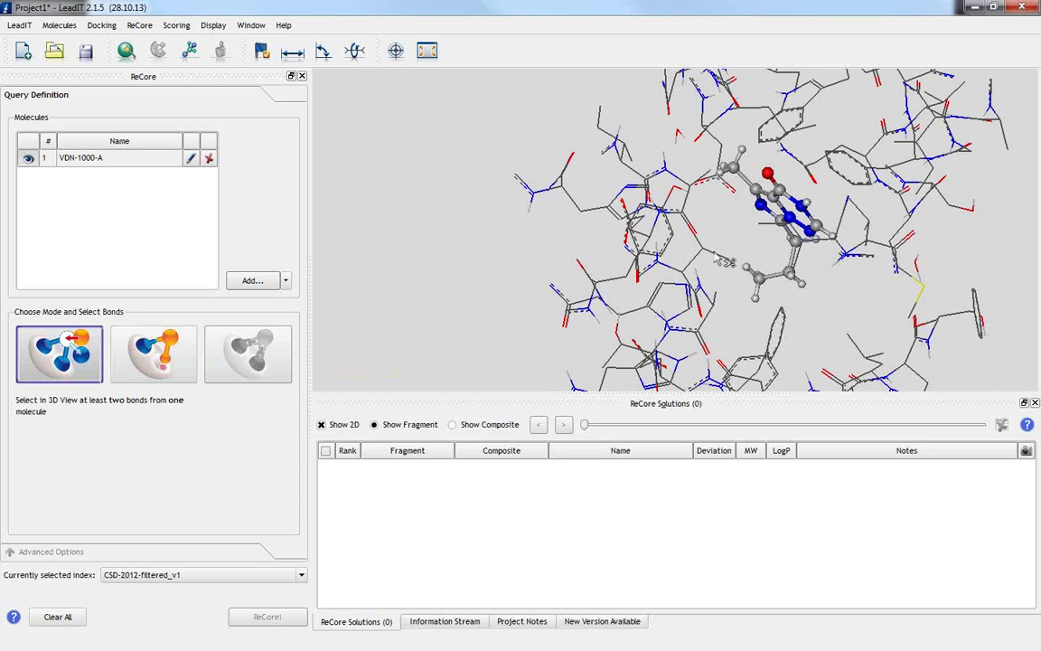
left_click_drag(723, 262, 818, 254)
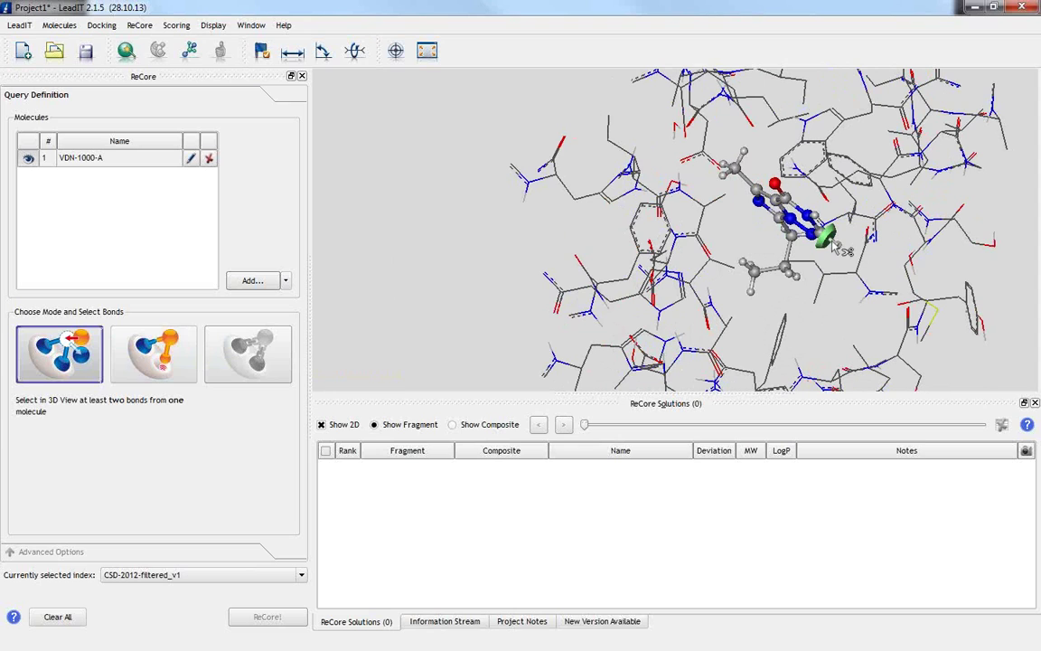
left_click(826, 240)
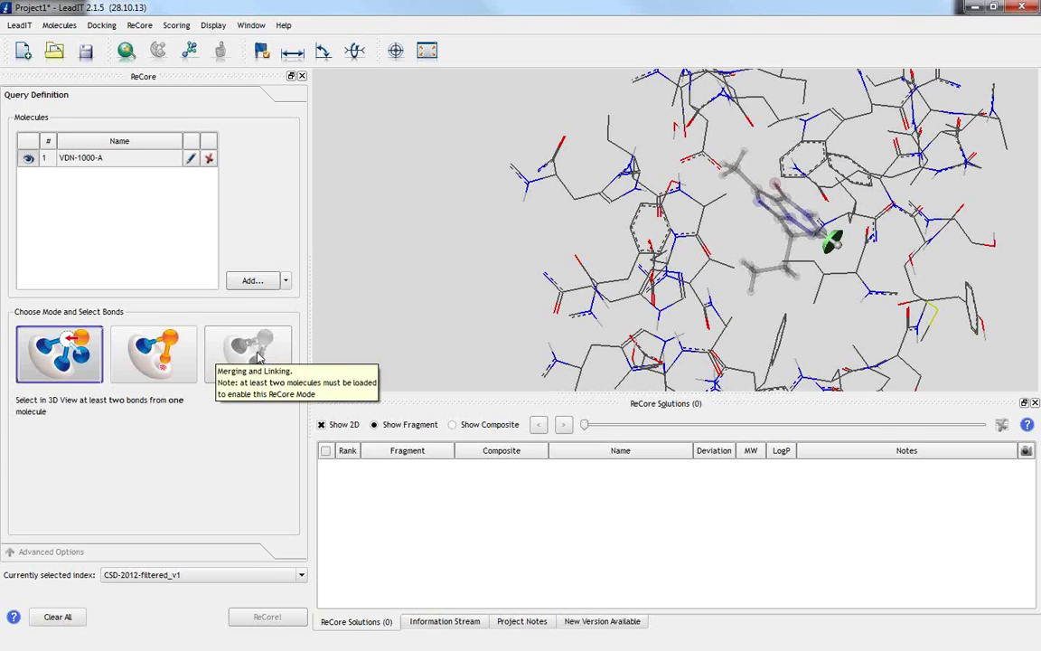
Step: Switch the query to the mode combining one bond with one pharm feature, and display the phenyl_center features
left_click(158, 355)
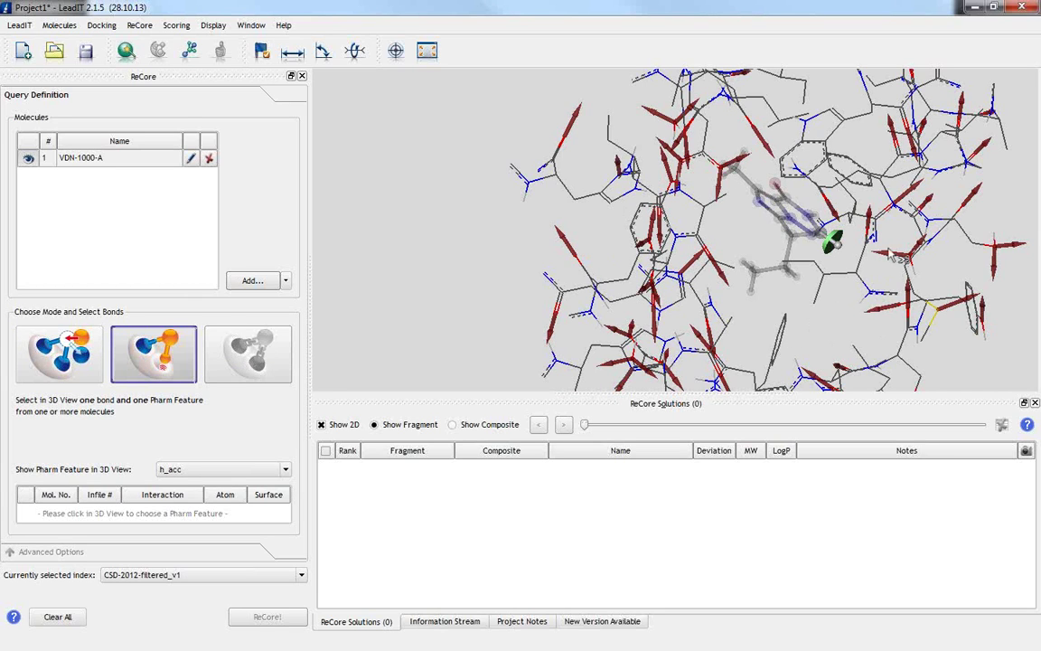
left_click_drag(890, 261, 890, 223)
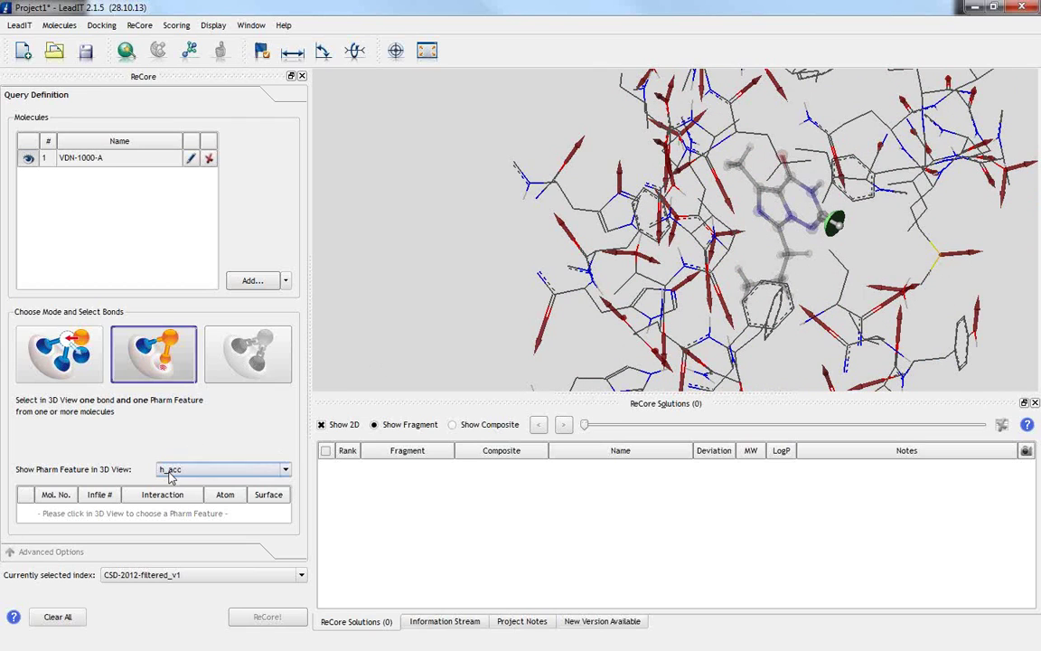
left_click_drag(614, 267, 543, 298)
left_click(204, 470)
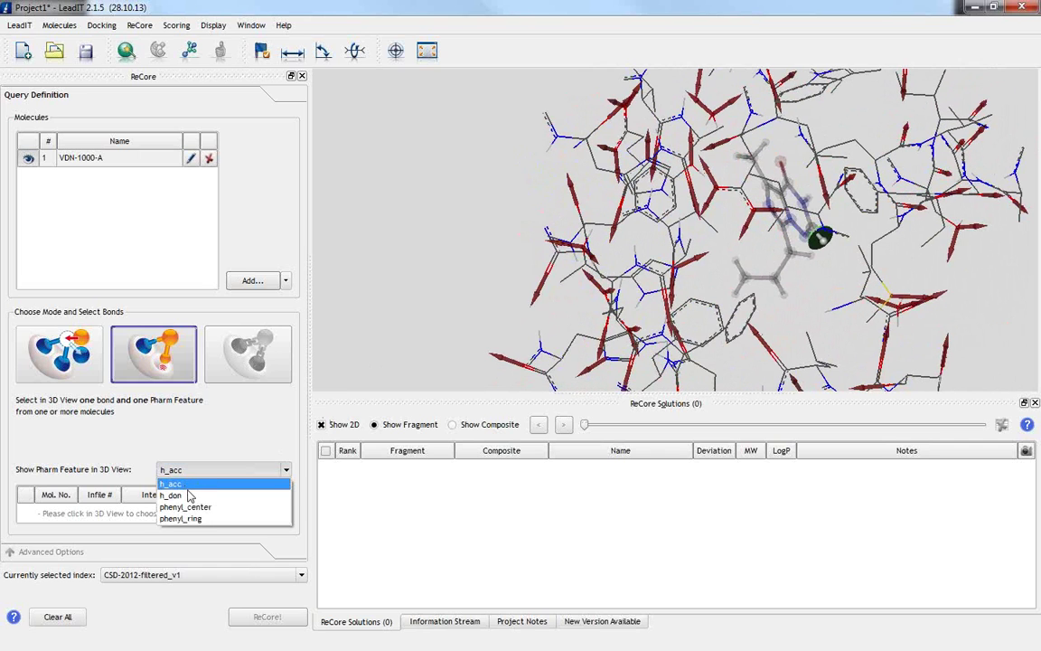
left_click(185, 507)
Step: Choose the phenyl_center feature of the receptor phenyl ring below the fragment as the target pharm feature, and look through the advanced options
mouse_move(704, 287)
left_mouse_down()
mouse_move(734, 264)
mouse_move(710, 301)
left_mouse_up()
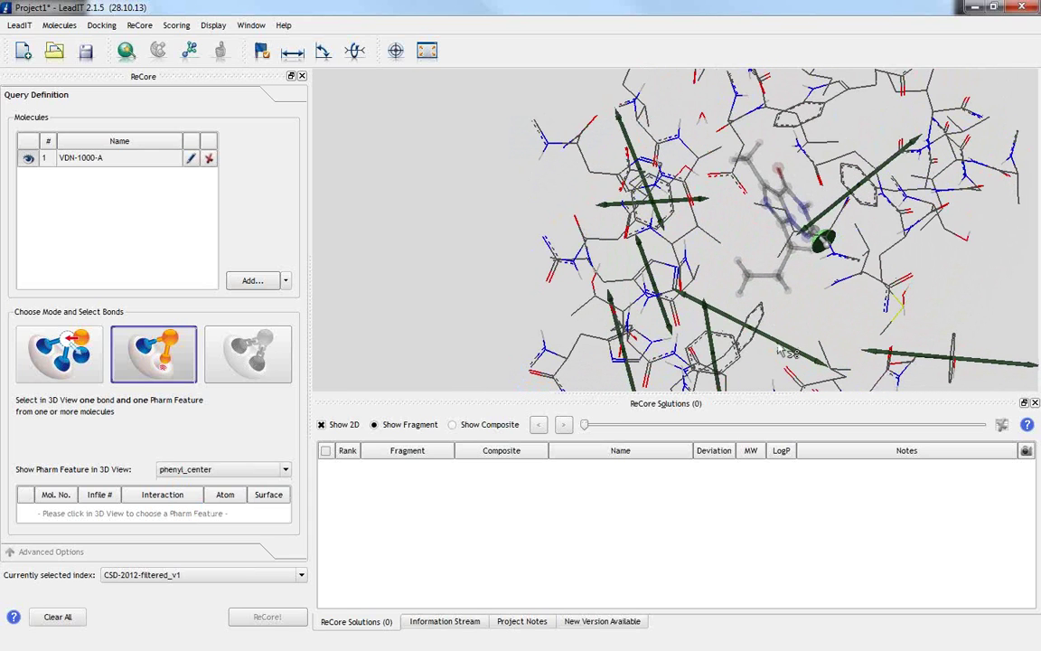
left_click_drag(800, 328, 727, 289)
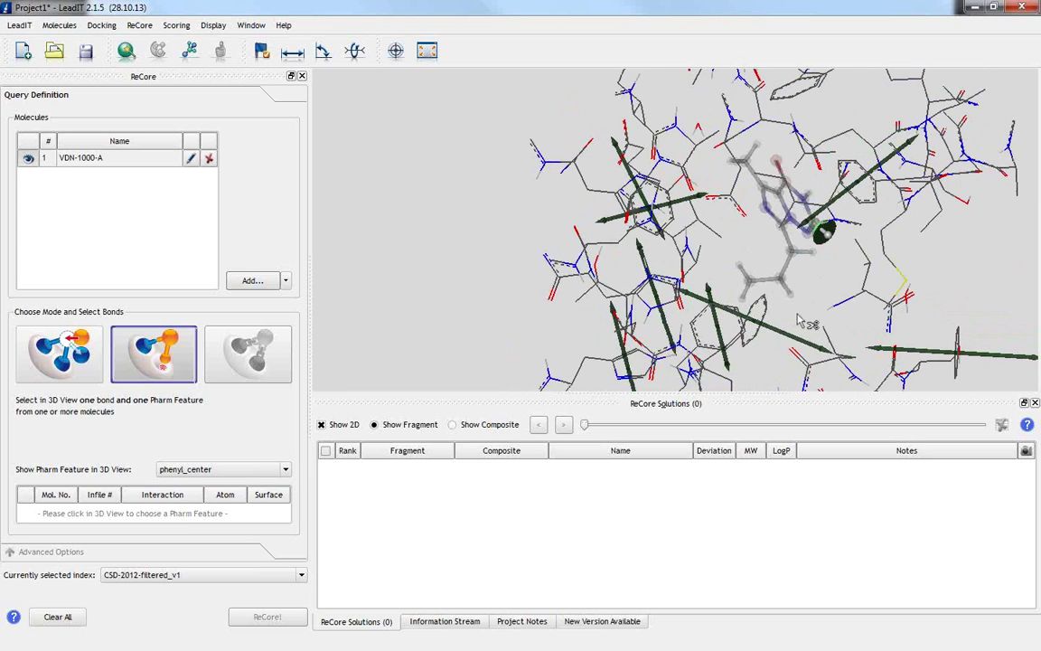
left_click(795, 331)
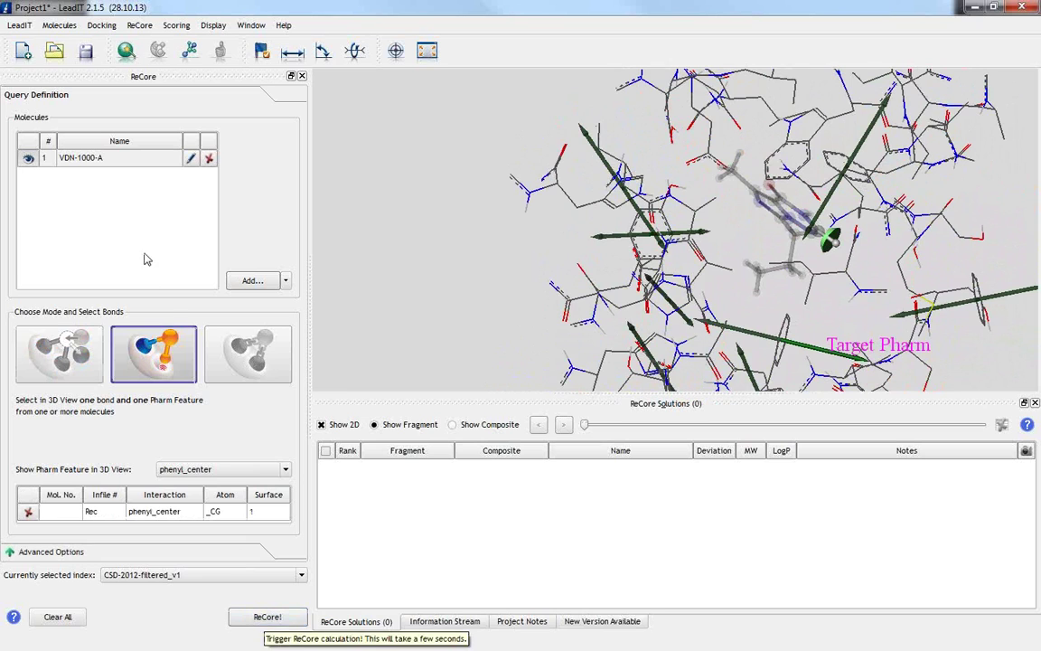
left_click(38, 553)
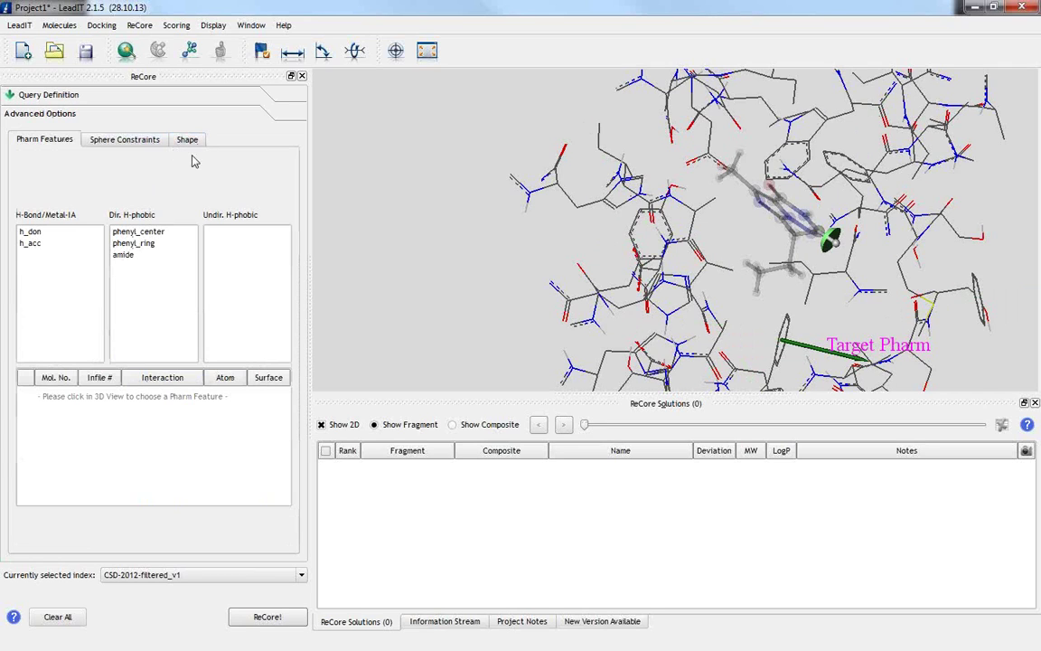
left_click(41, 96)
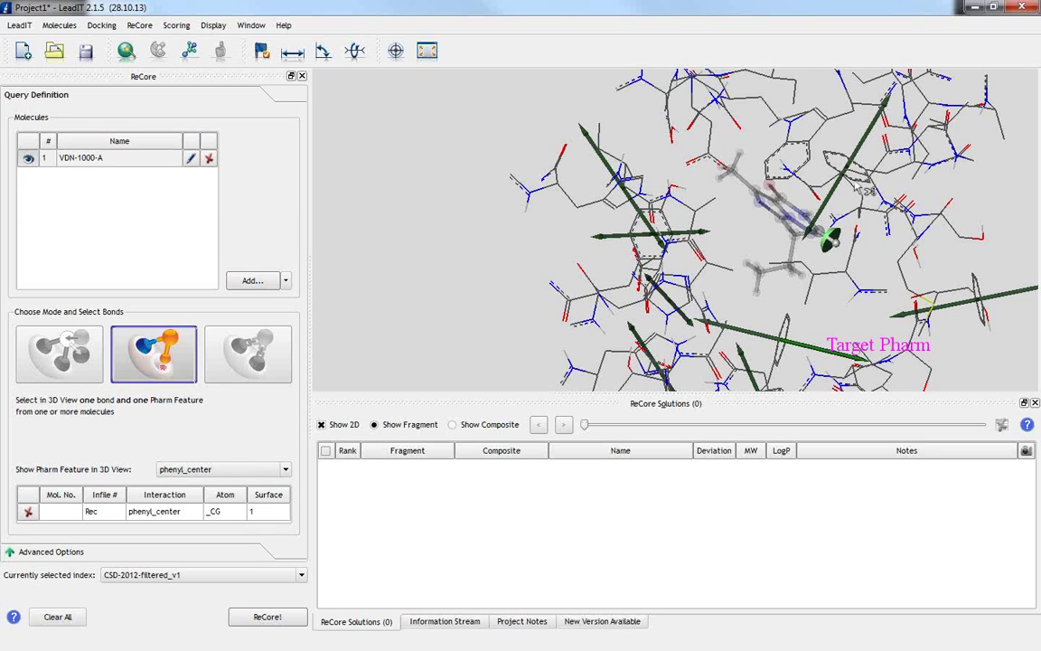
Step: Run the ReCore search on the CSD-2012-filtered_v1 index and examine the top-ranked fragment within the binding site
mouse_move(865, 191)
left_mouse_down()
mouse_move(777, 198)
mouse_move(858, 192)
left_mouse_up()
left_click(268, 616)
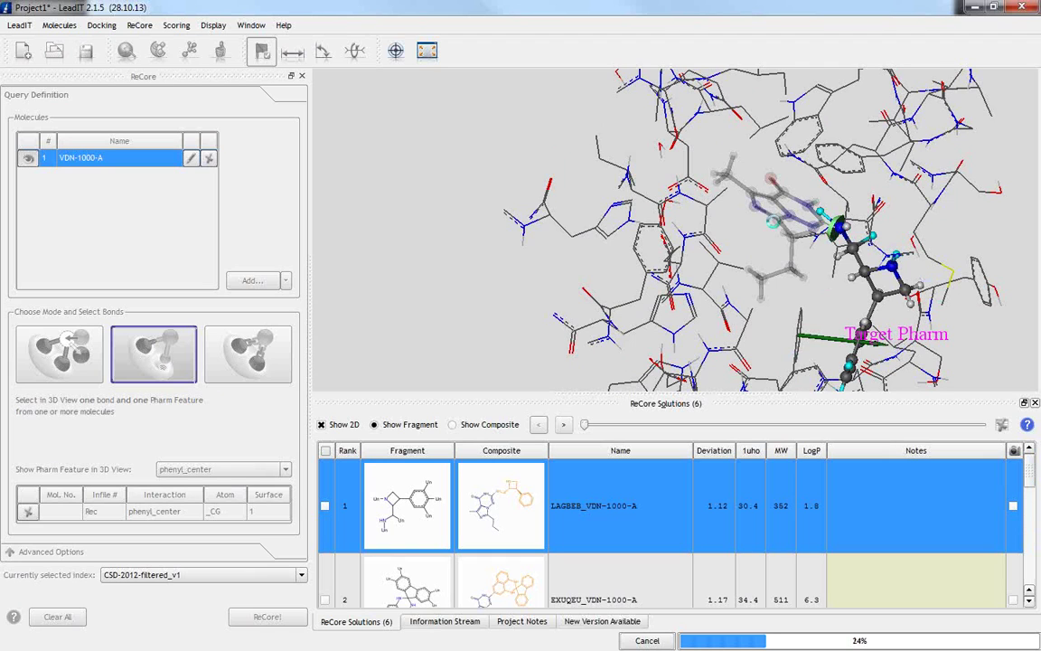
scroll(720, 214, "down", 2)
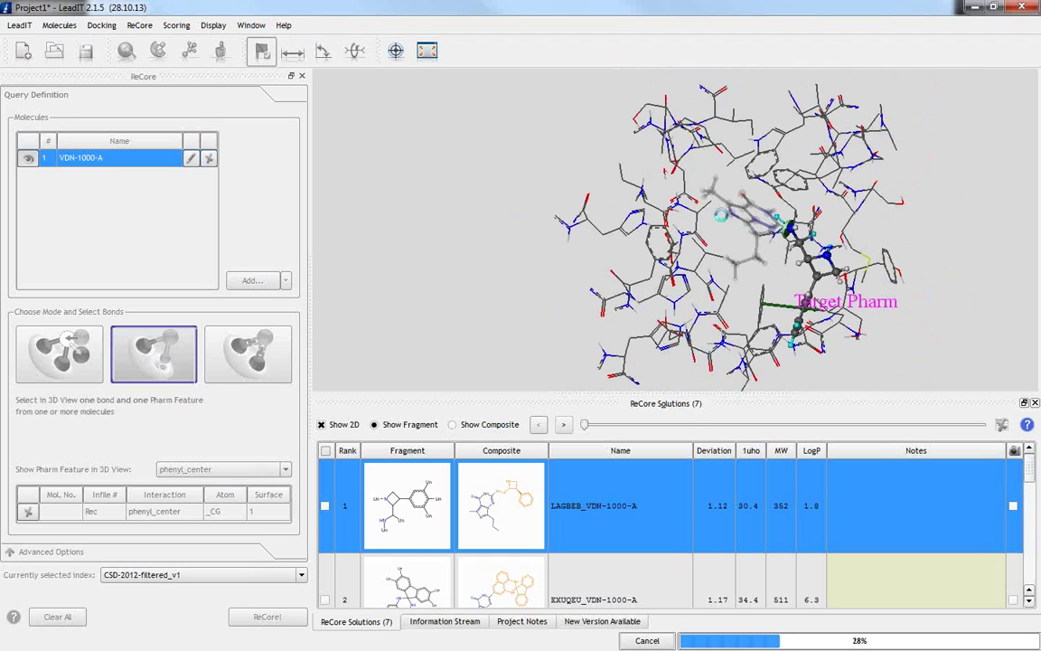
scroll(720, 214, "up", 3)
scroll(720, 217, "down", 1)
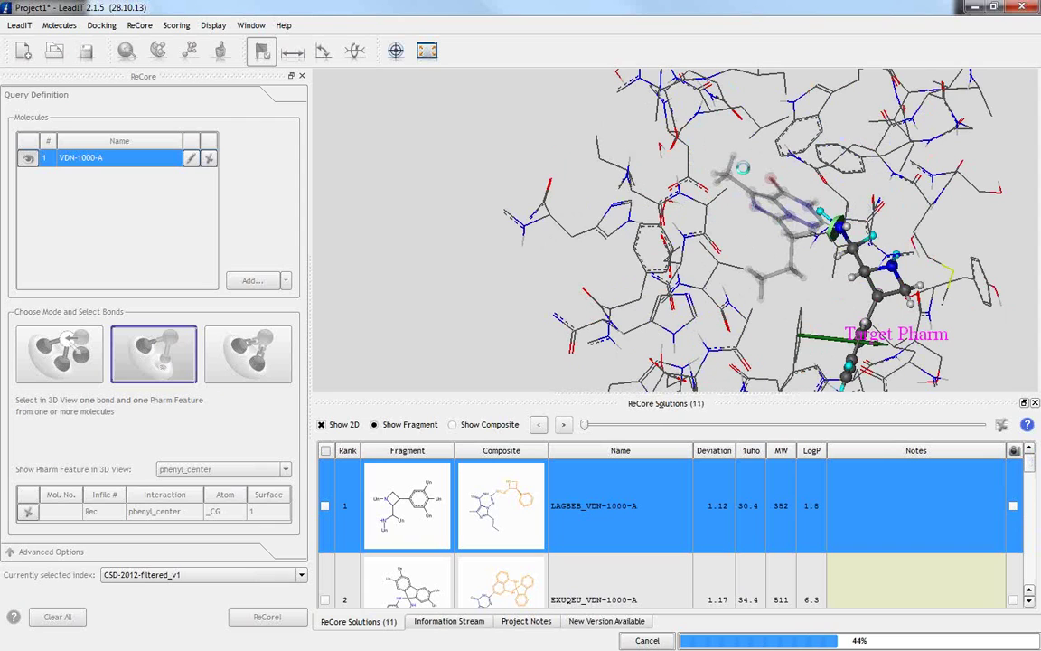
scroll(730, 159, "down", 2)
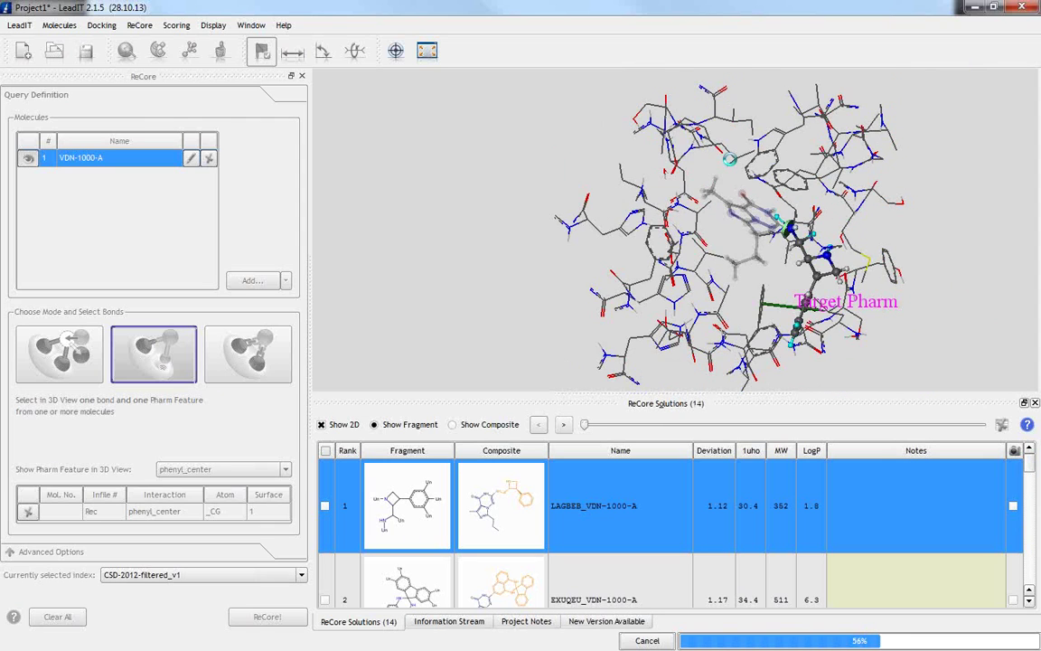
scroll(684, 158, "up", 2)
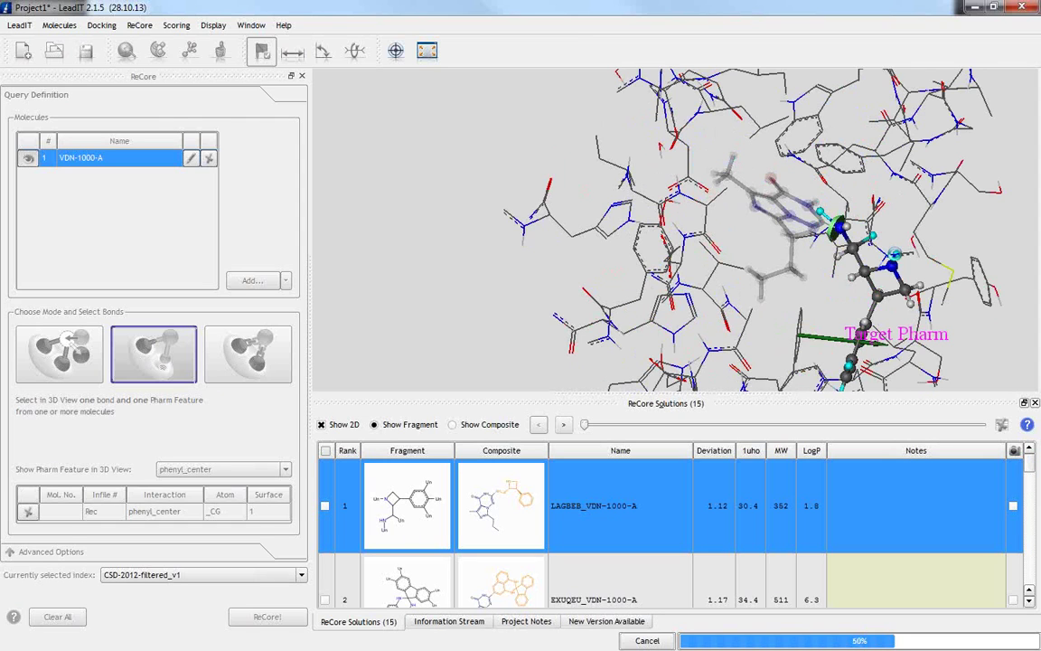
scroll(734, 229, "up", 2)
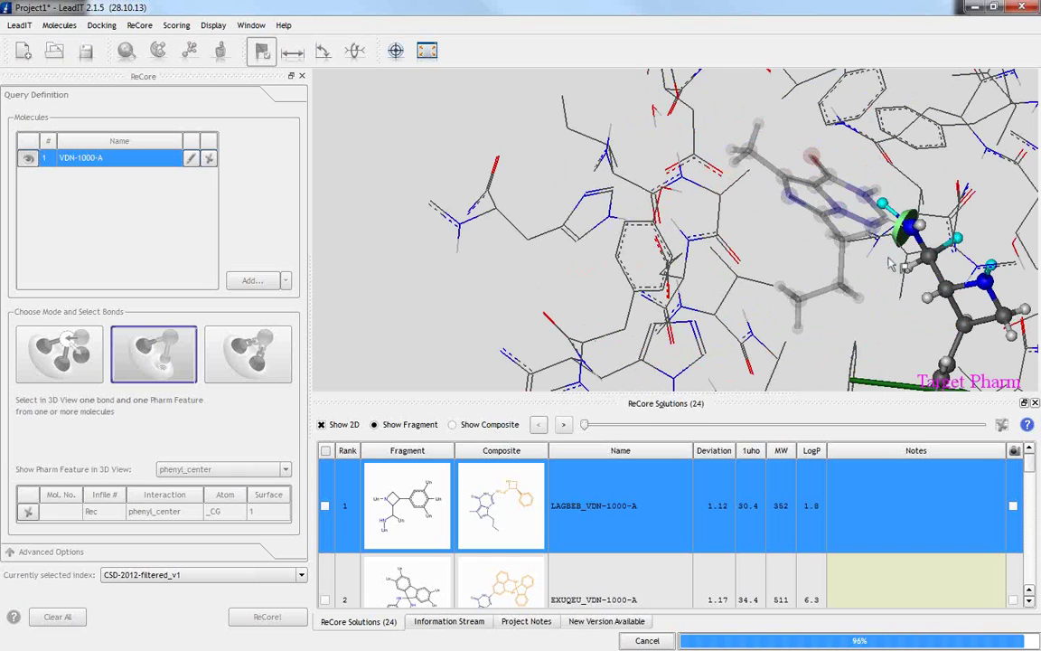
left_click_drag(894, 264, 644, 180)
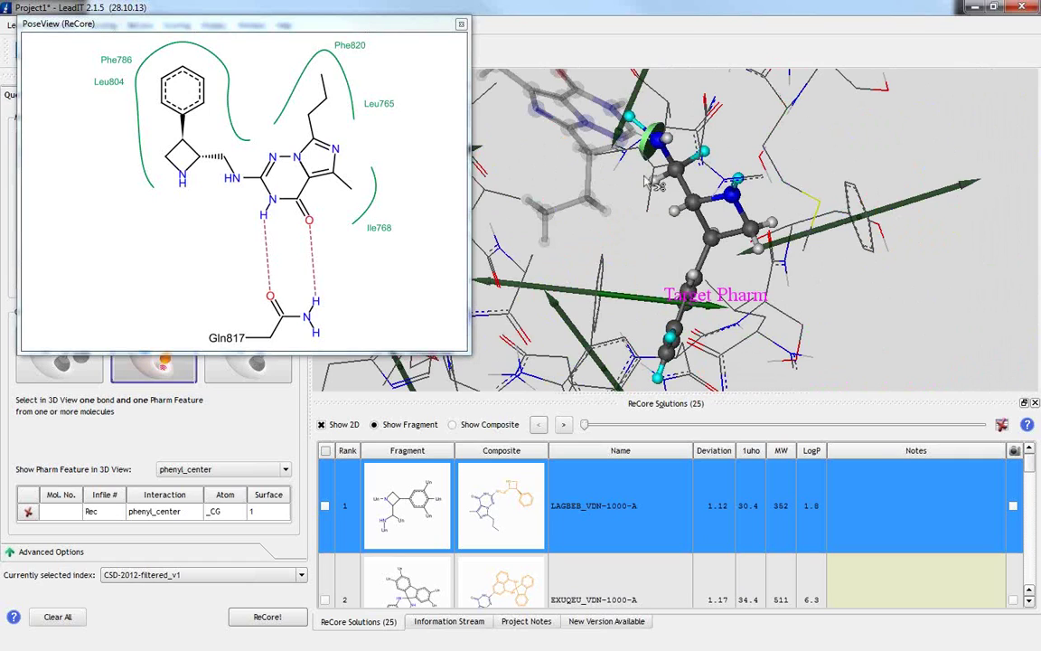
Step: Step through the ReCore solutions up to rank 4, EWIQAD_VDN-1000-A, comparing their poses and interaction diagrams
left_click(566, 426)
left_click(562, 430)
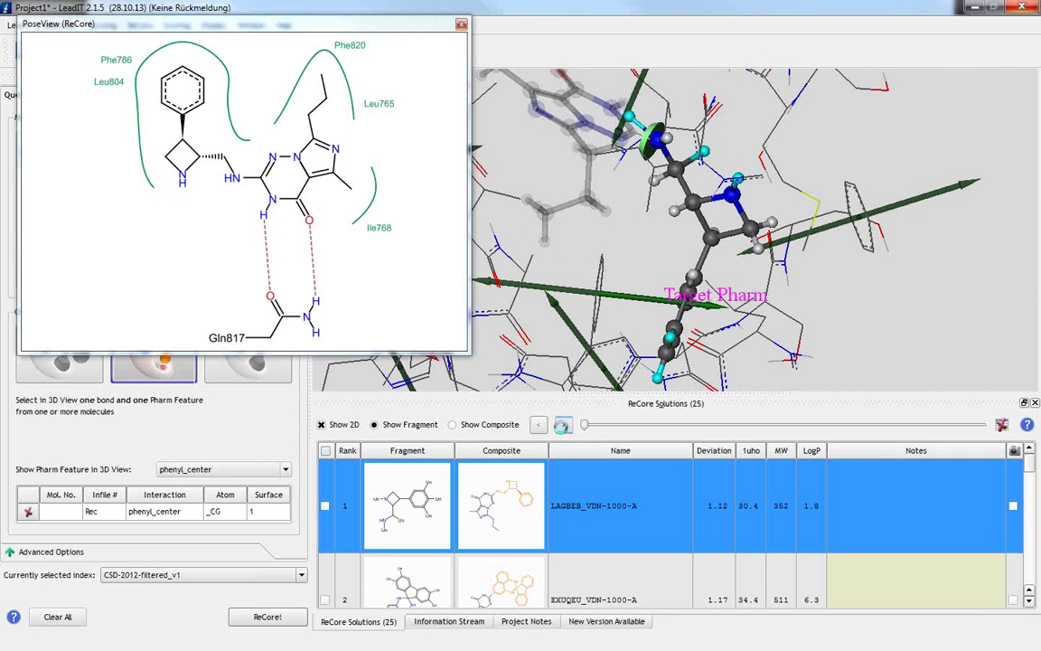
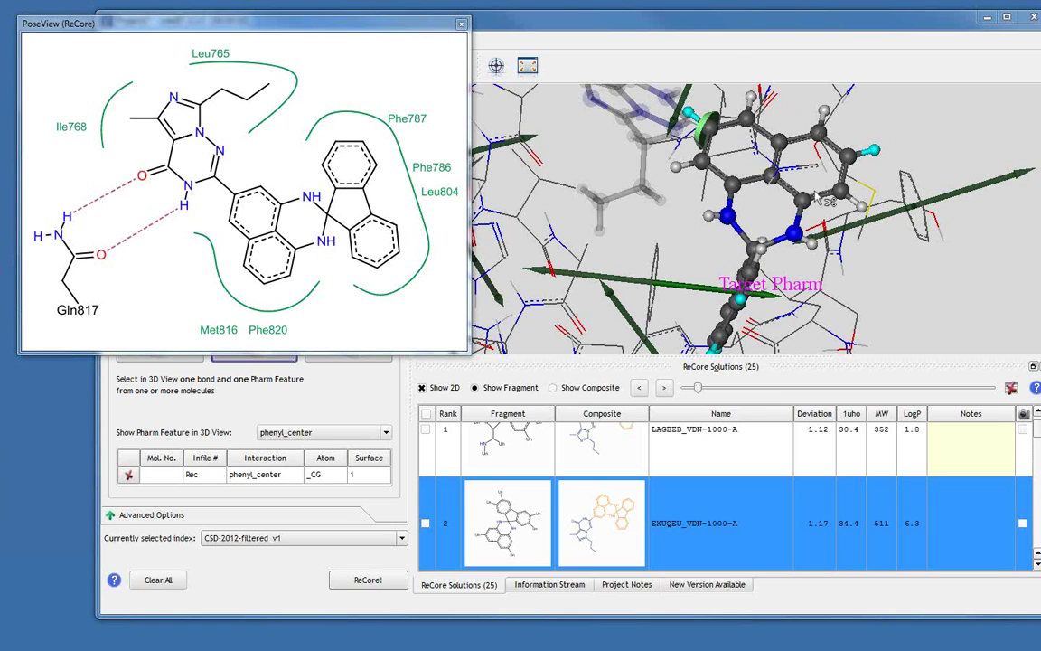
left_click(665, 390)
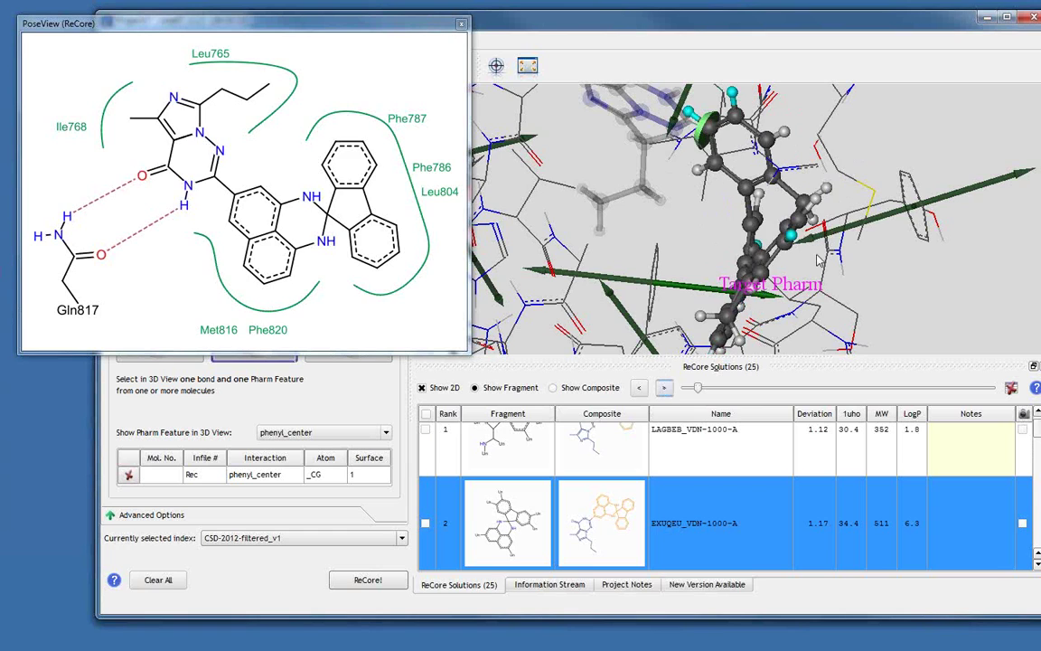
key("Down")
key("Down")
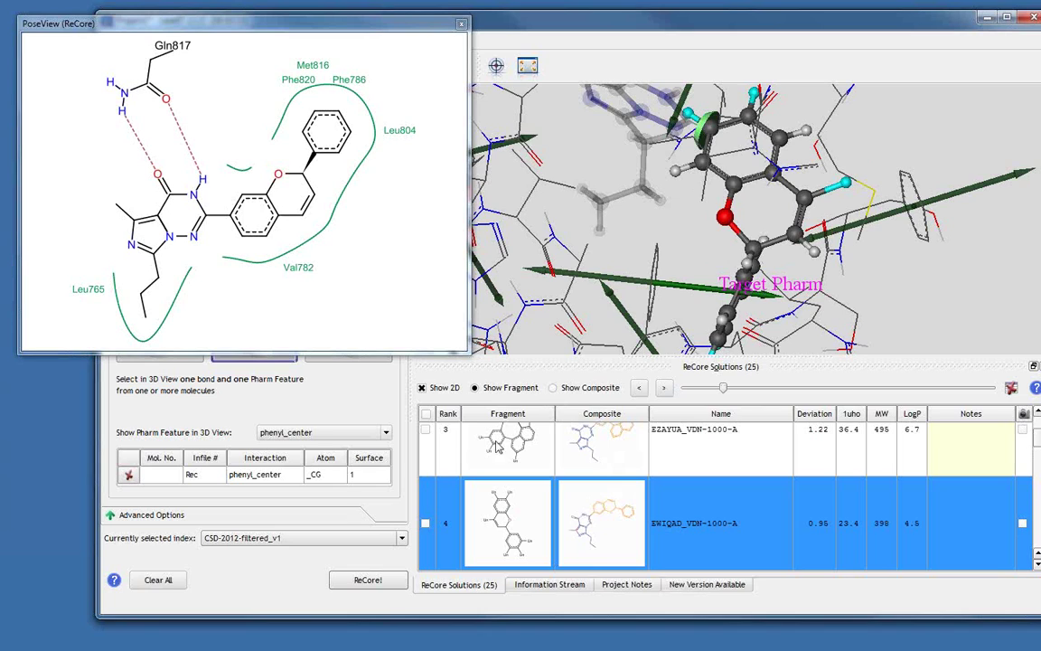
Step: Mark the rank 4 solution EWIQAD_VDN-1000-A as selected, and look through its options for export and Hyde assessment
left_click(425, 524)
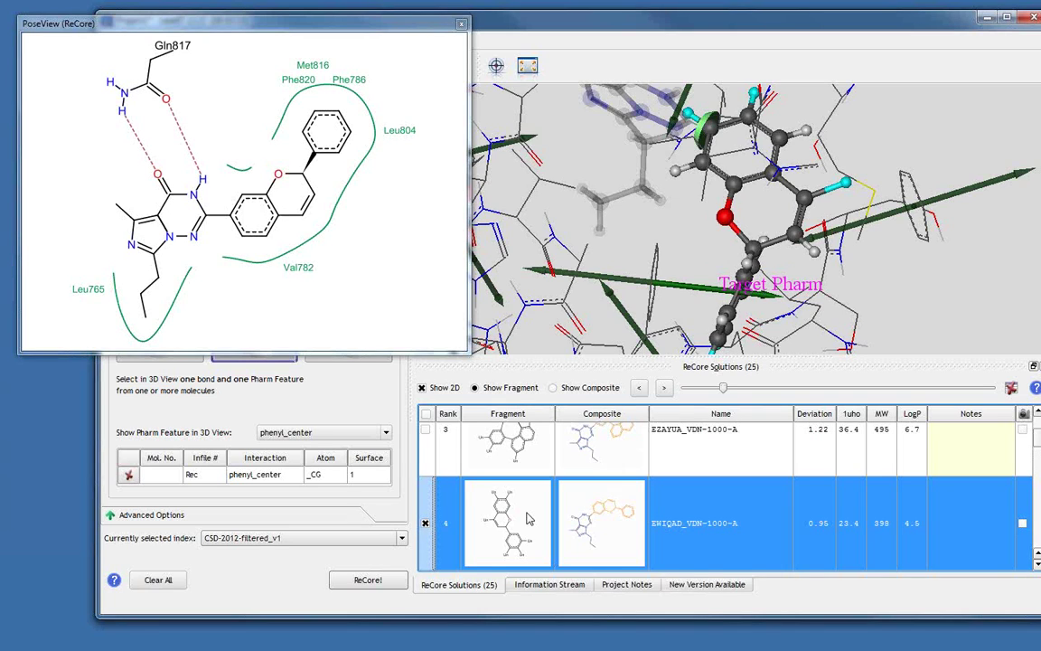
right_click(528, 517)
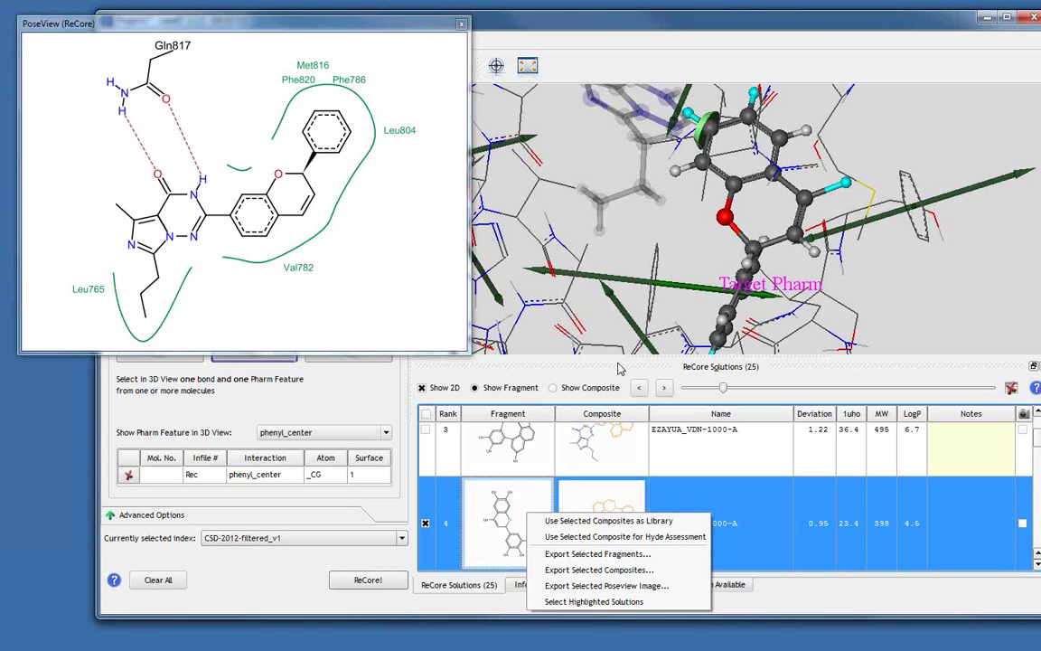
left_click(924, 312)
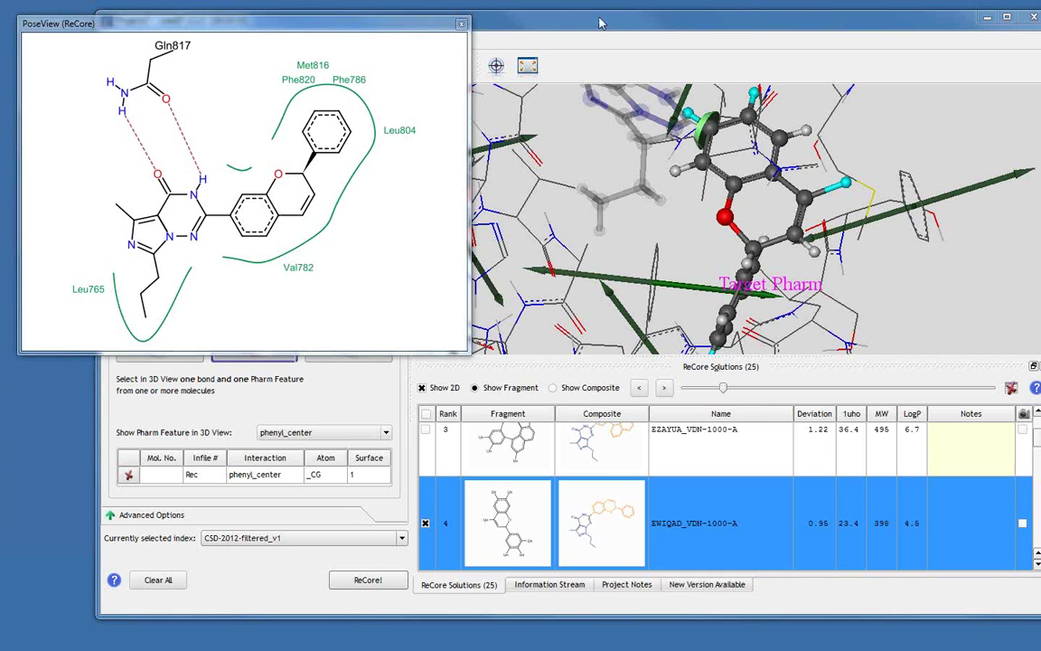
Step: Move the PoseView diagram clear of the main window's commands, and try the stereo option for viewing the solution in 3D
left_click(418, 29)
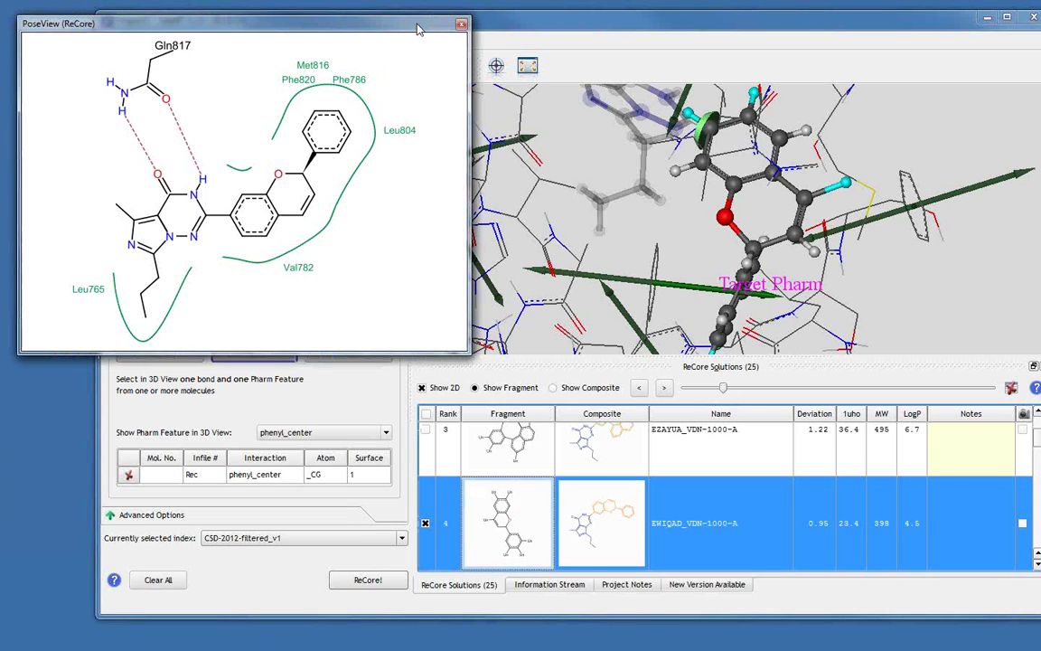
left_click_drag(419, 29, 409, 143)
left_click(313, 40)
mouse_move(380, 56)
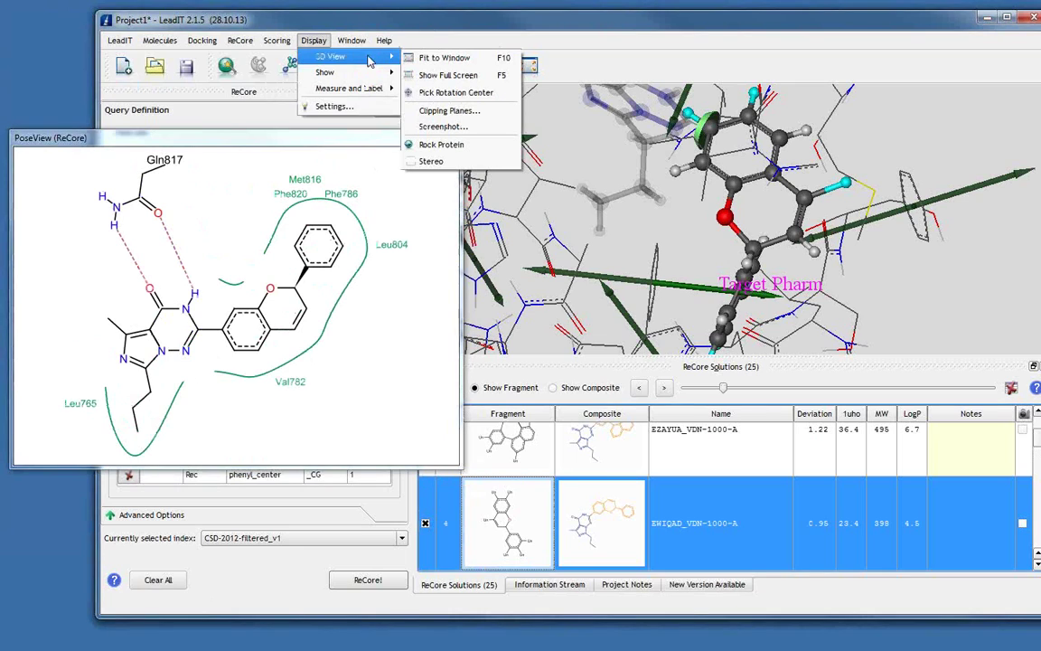
left_click(443, 164)
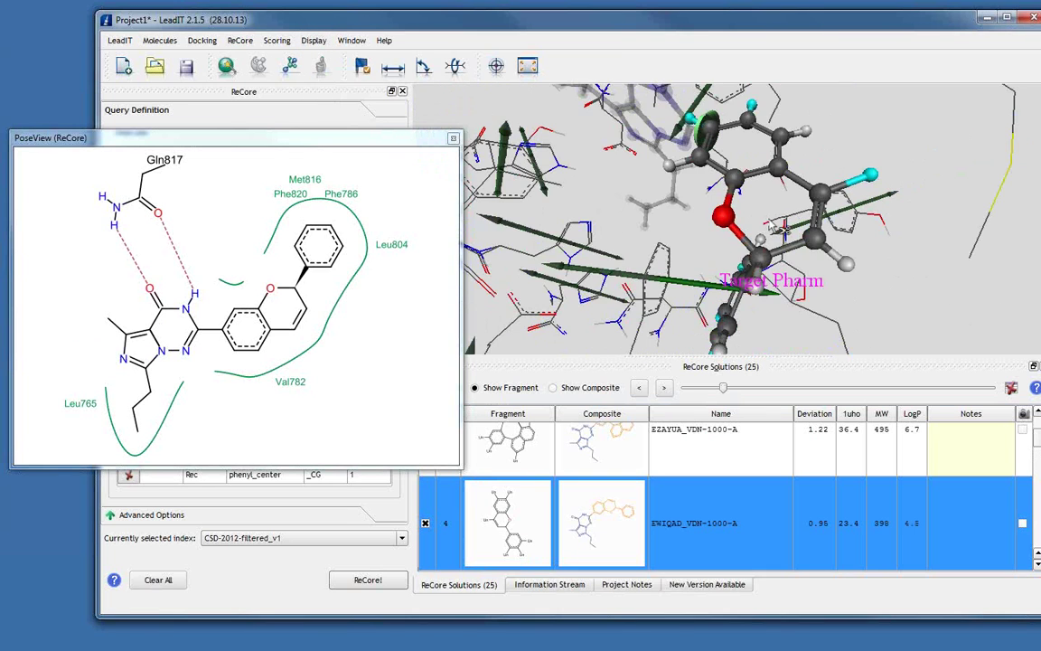
left_click_drag(806, 256, 810, 203)
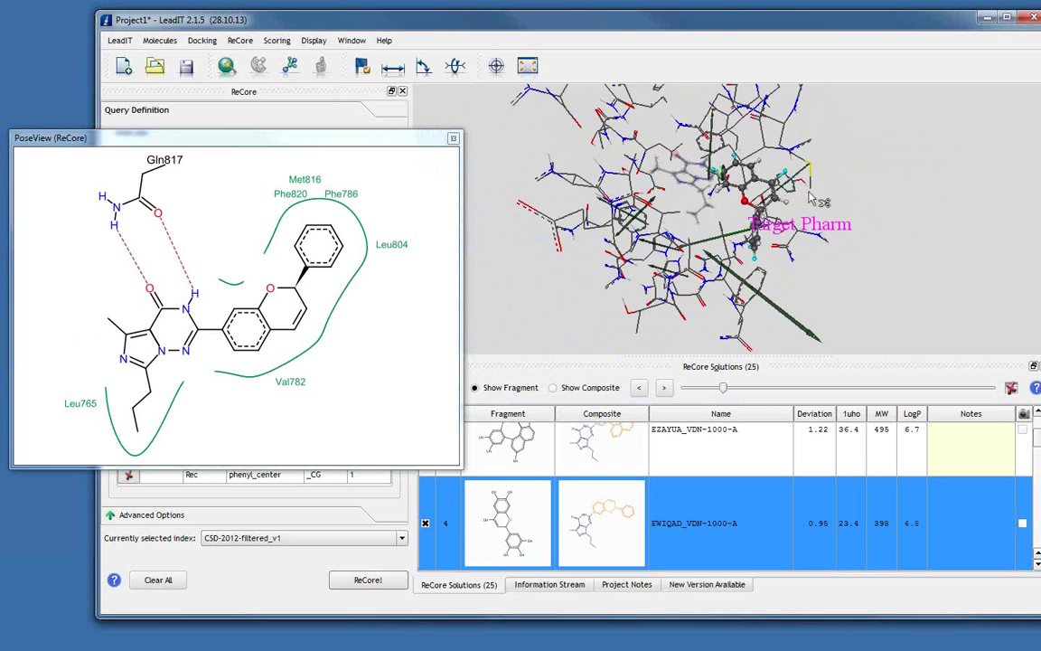